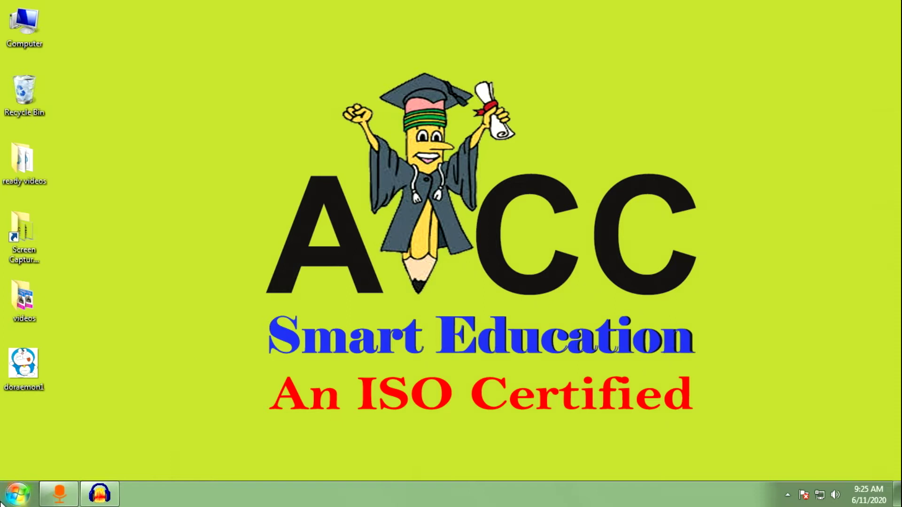
- Launch Word 2007 on a blank document and open the Insert tab's Table menu
left_click(19, 498)
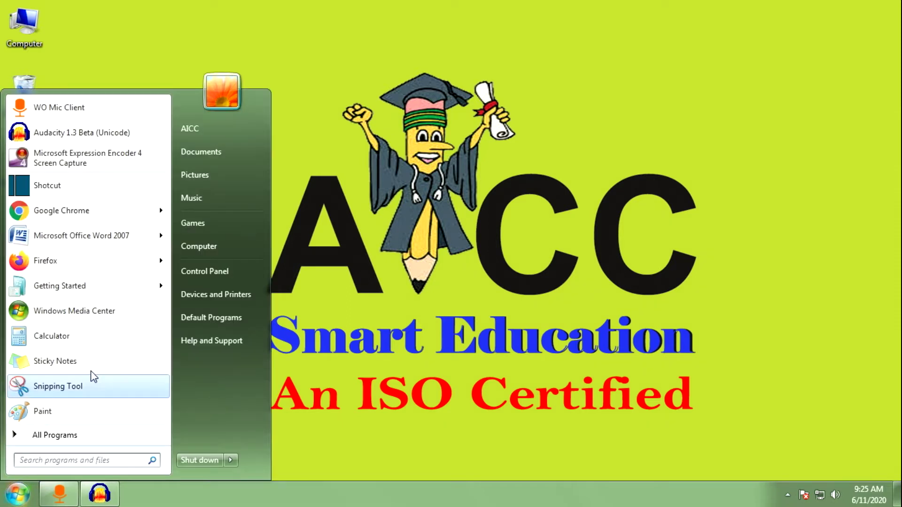
left_click(104, 241)
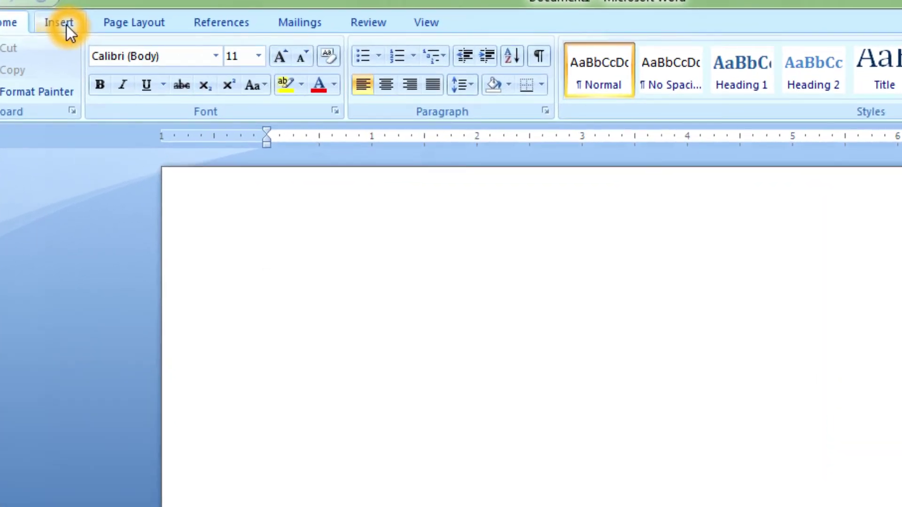
left_click(67, 25)
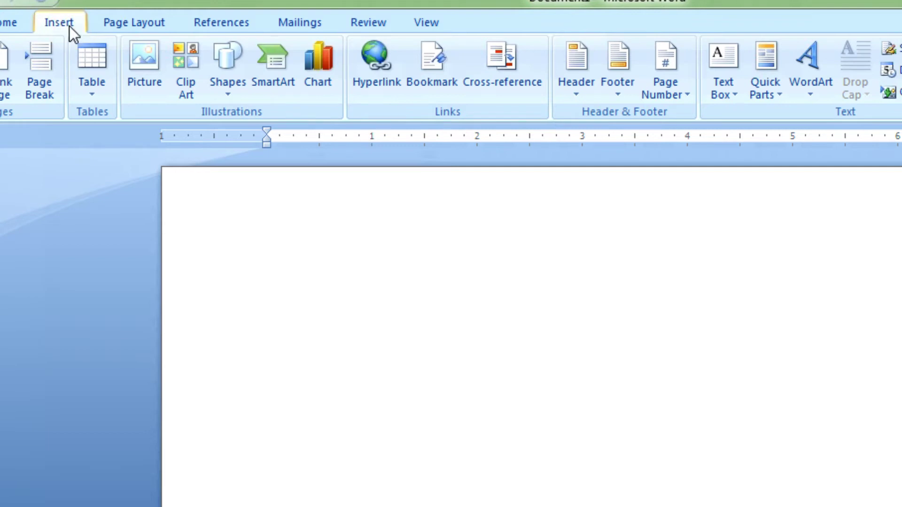
left_click(91, 94)
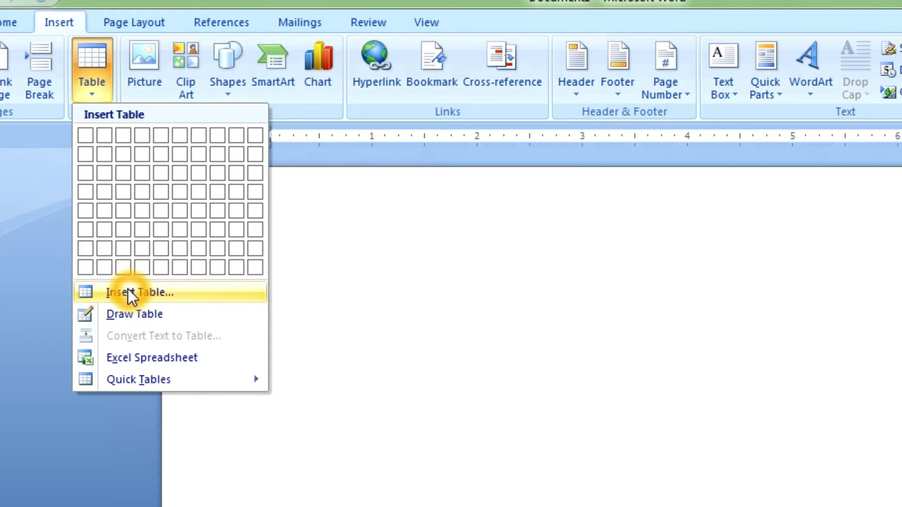
- Insert a 5-column, 2-row table through the Insert Table dialog
left_click(132, 295)
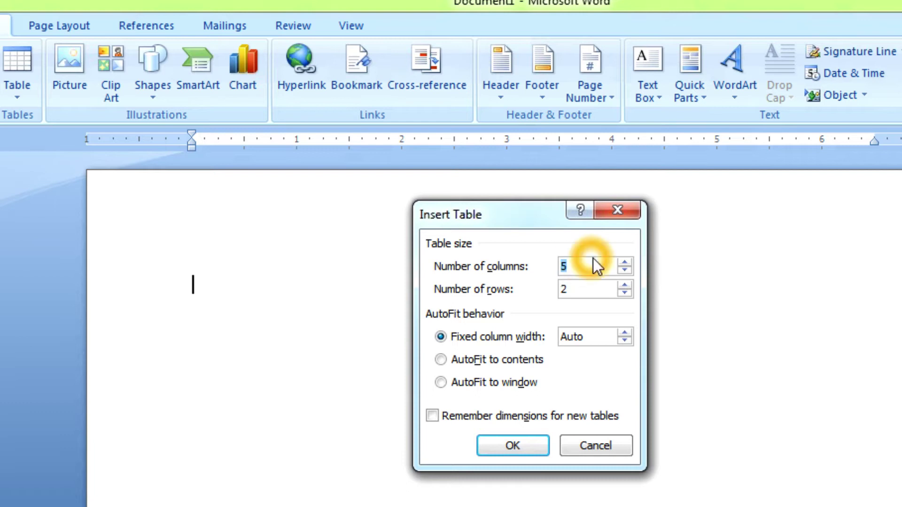
left_click(582, 290)
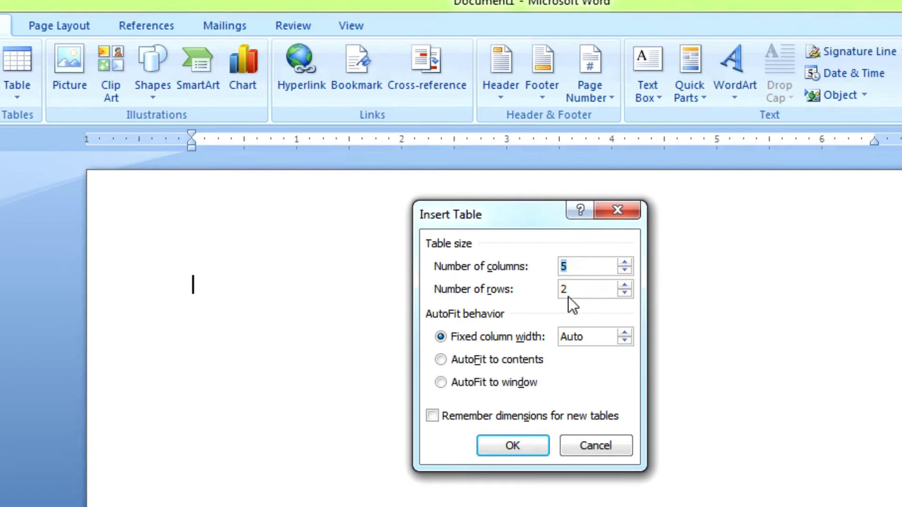
left_click(510, 446)
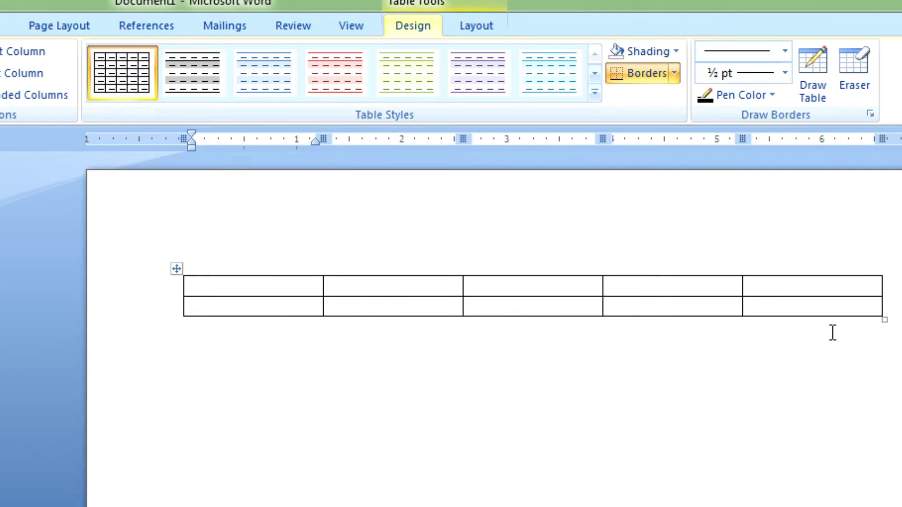
- Place the caret in the new table and show the Table Tools Layout options
left_click(491, 383)
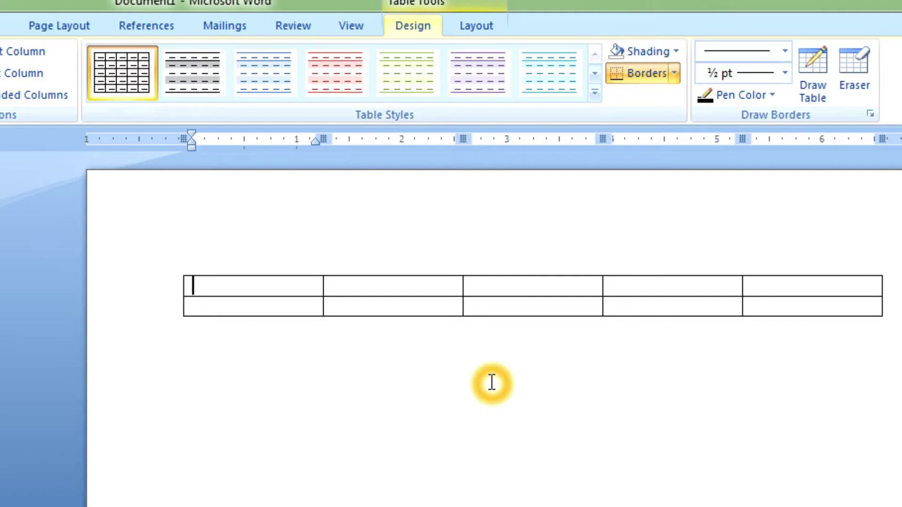
left_click(290, 290)
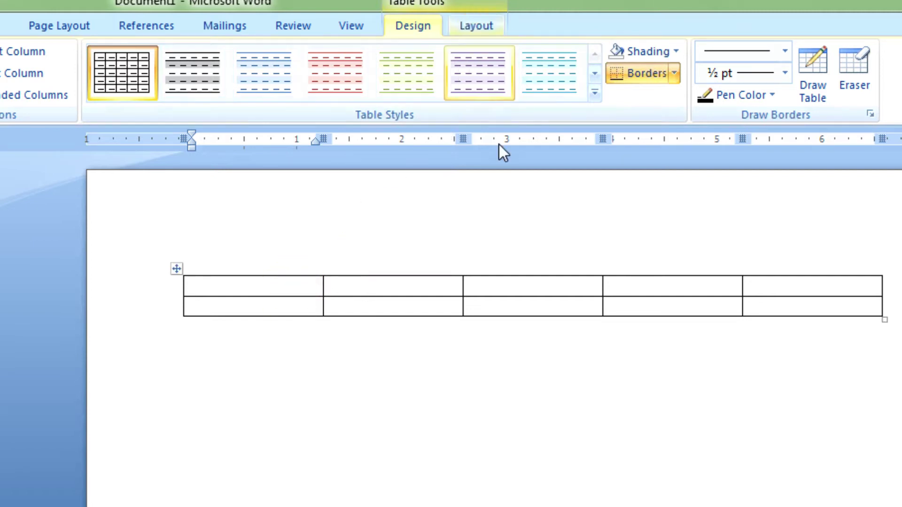
left_click(765, 287)
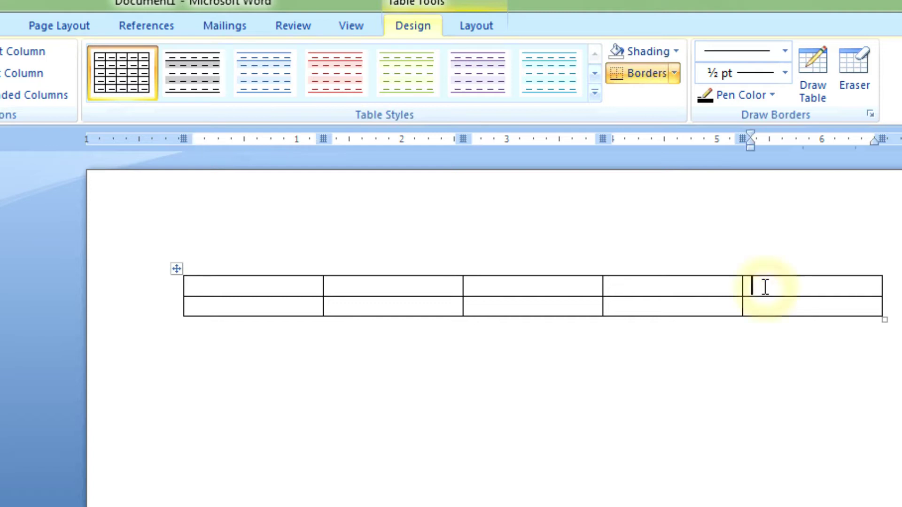
left_click(483, 30)
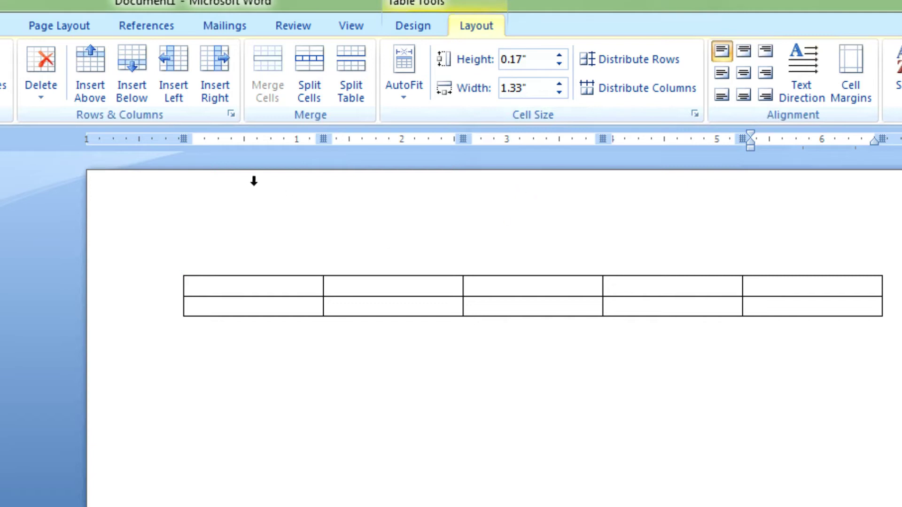
left_click(830, 101)
left_click(768, 282)
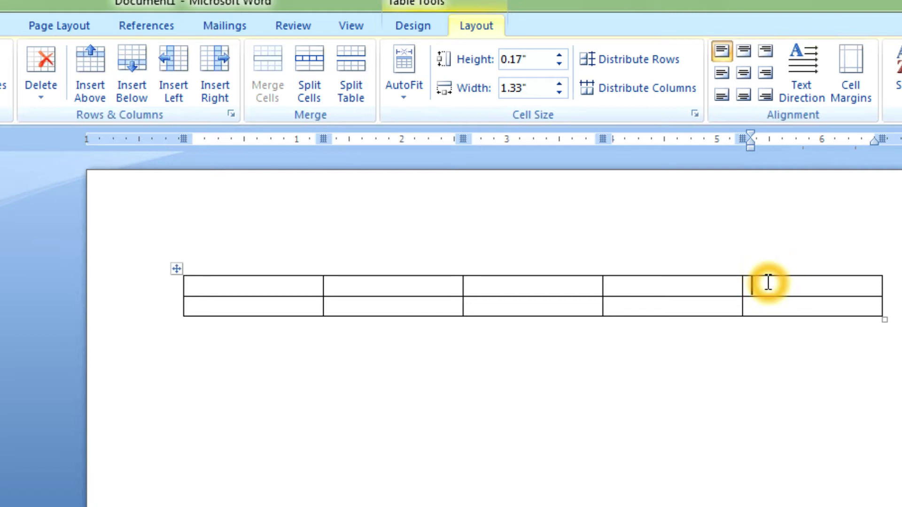
left_click(791, 288)
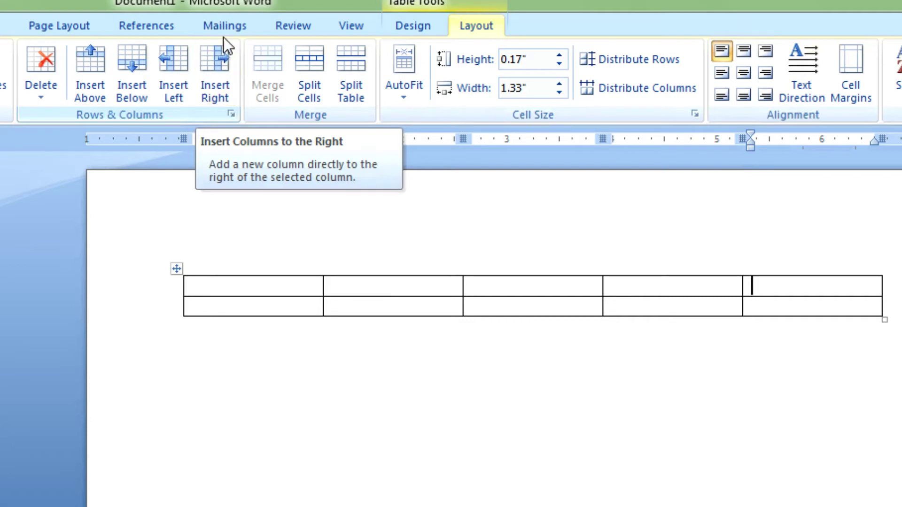
left_click(221, 75)
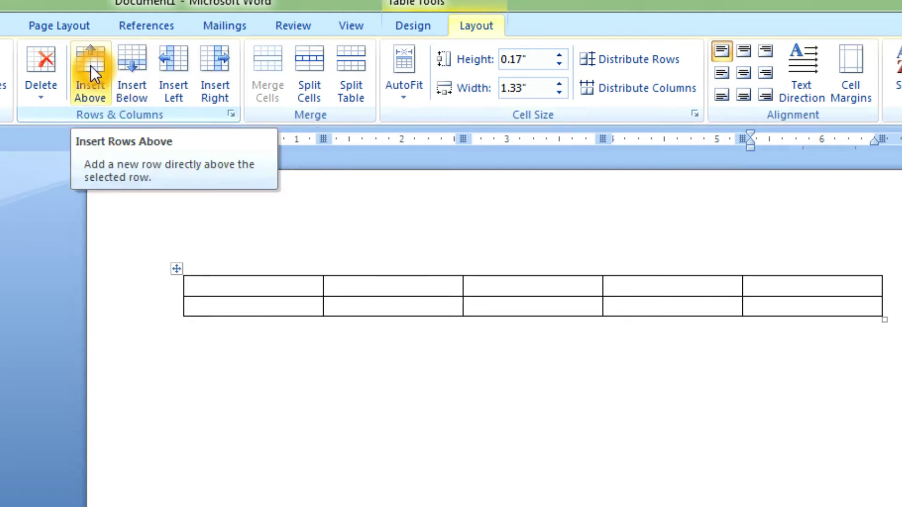
- Add two columns on the right and two rows below, making the table 7 by 4
left_click(211, 67)
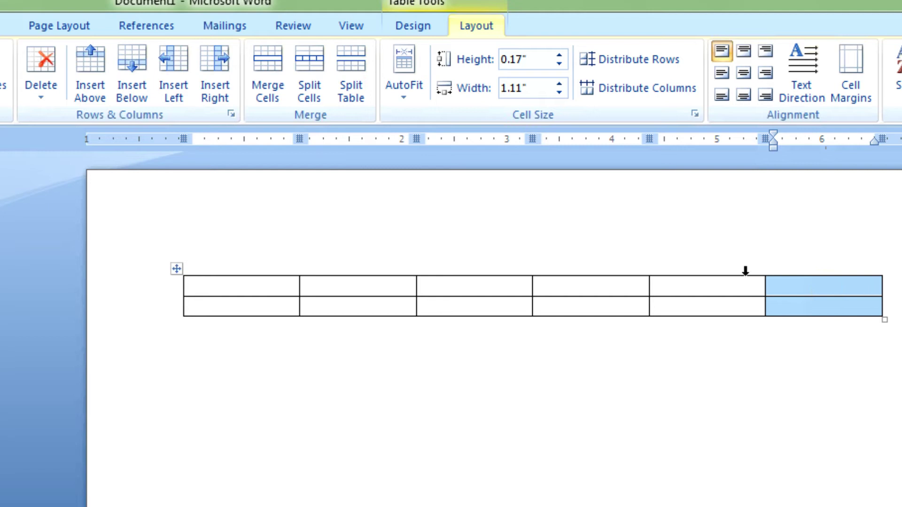
left_click(171, 75)
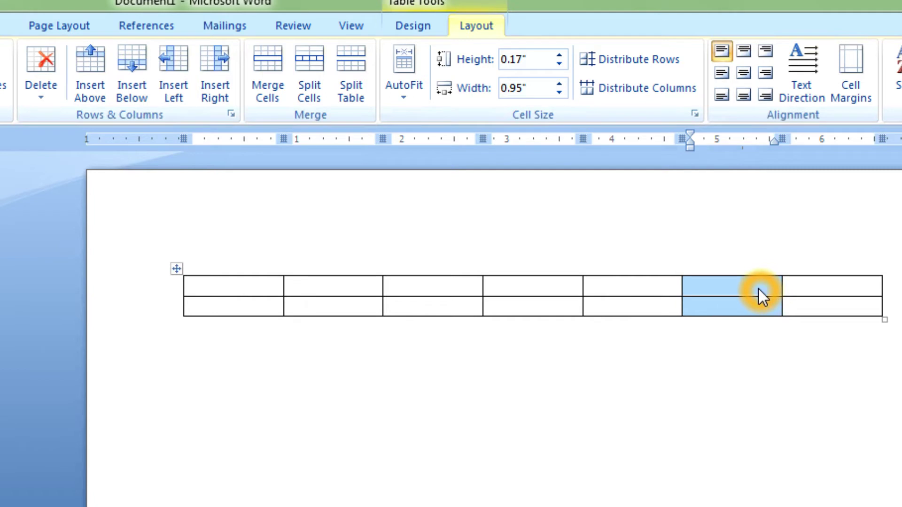
left_click(234, 306)
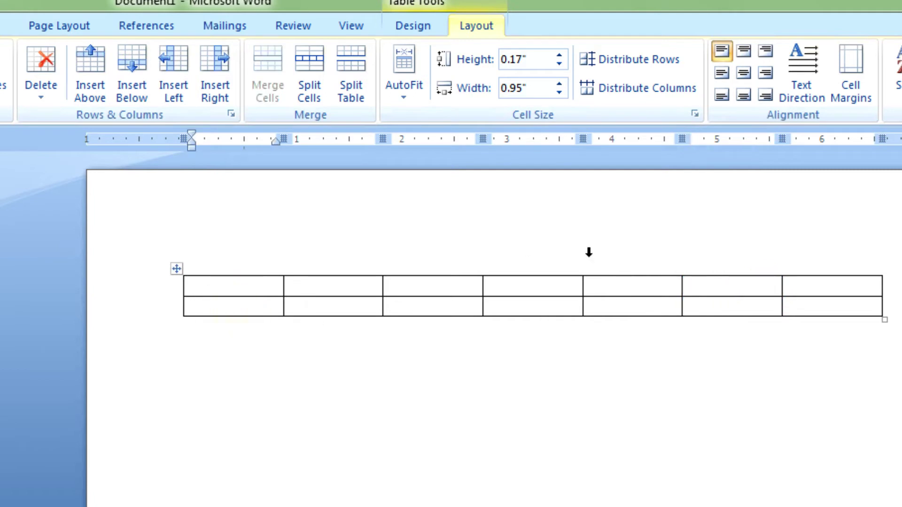
left_click(125, 94)
left_click(124, 94)
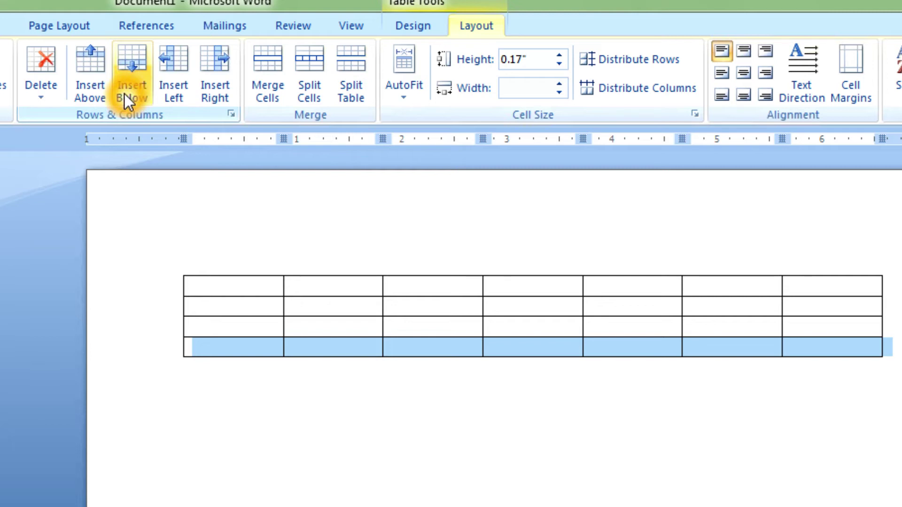
left_click(260, 289)
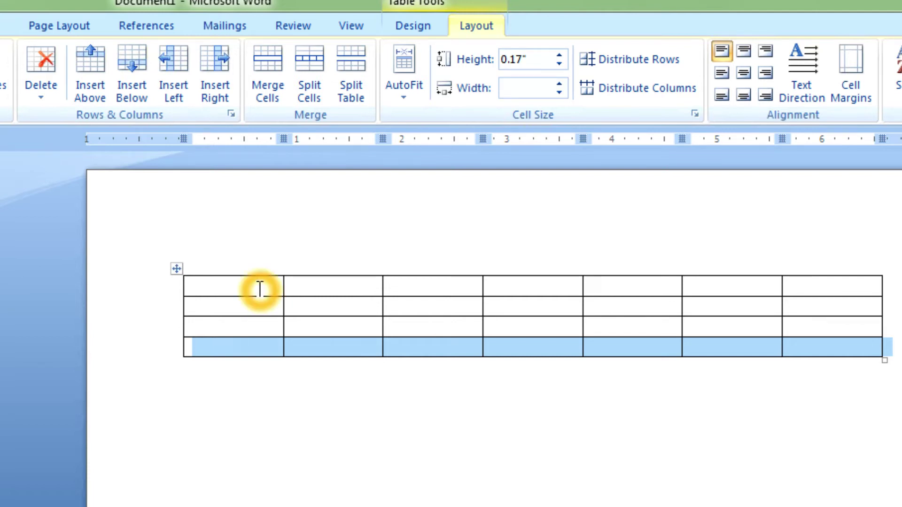
left_click(259, 288)
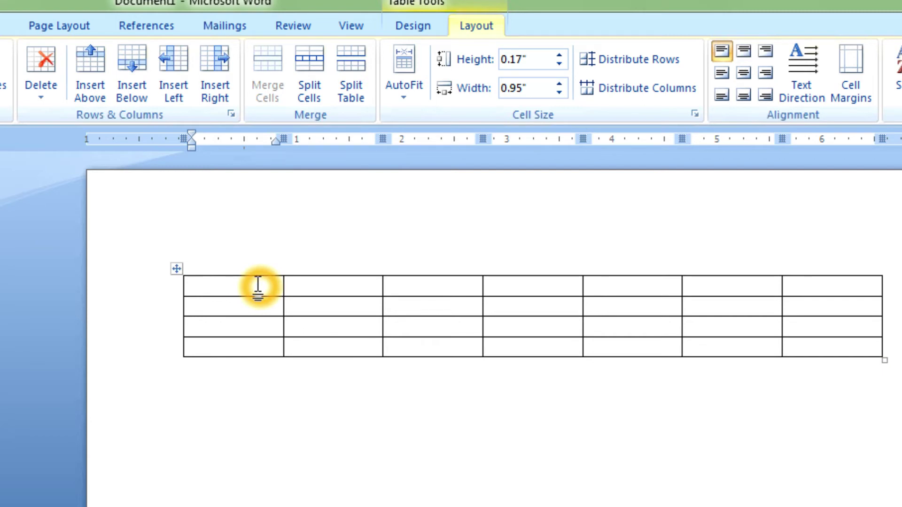
- Delete one column and one row, then delete the entire table
left_click(43, 99)
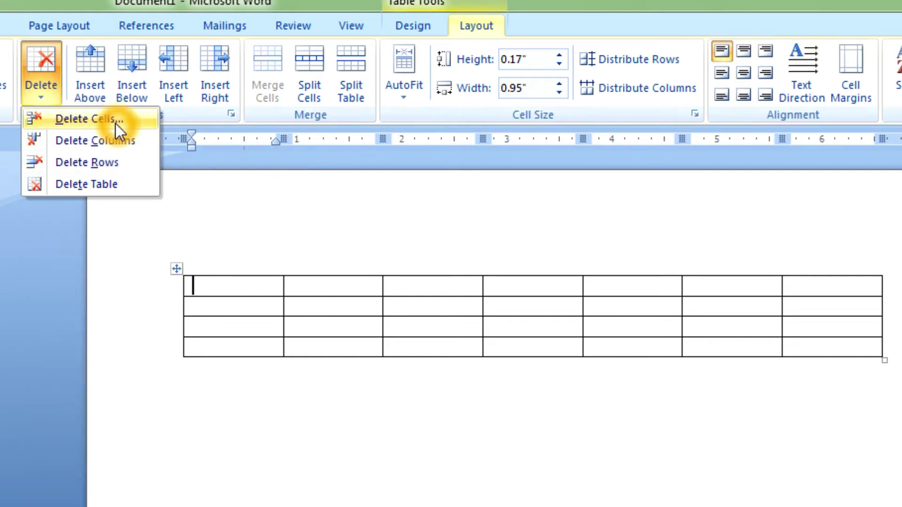
left_click(71, 142)
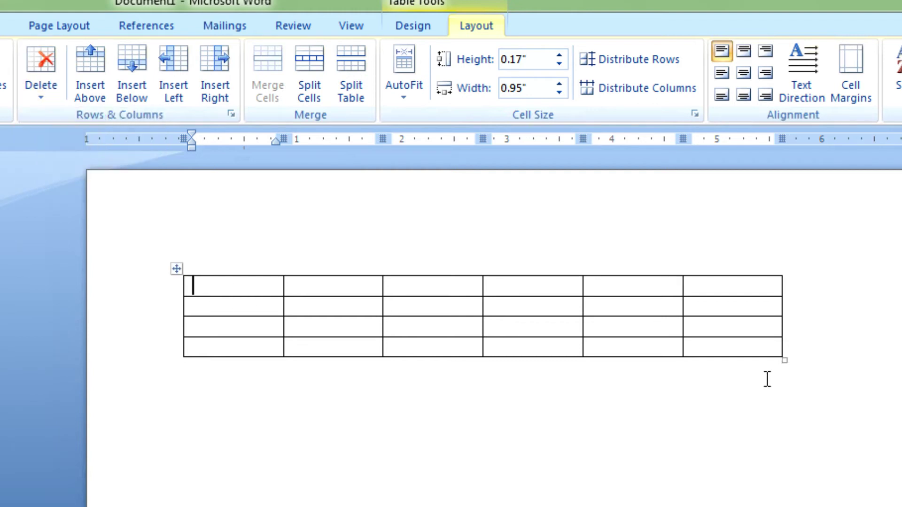
left_click(39, 93)
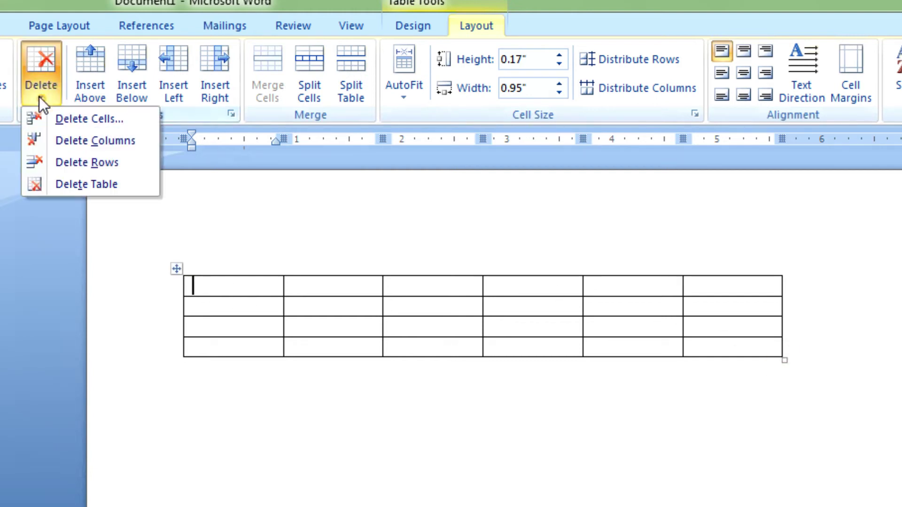
left_click(74, 164)
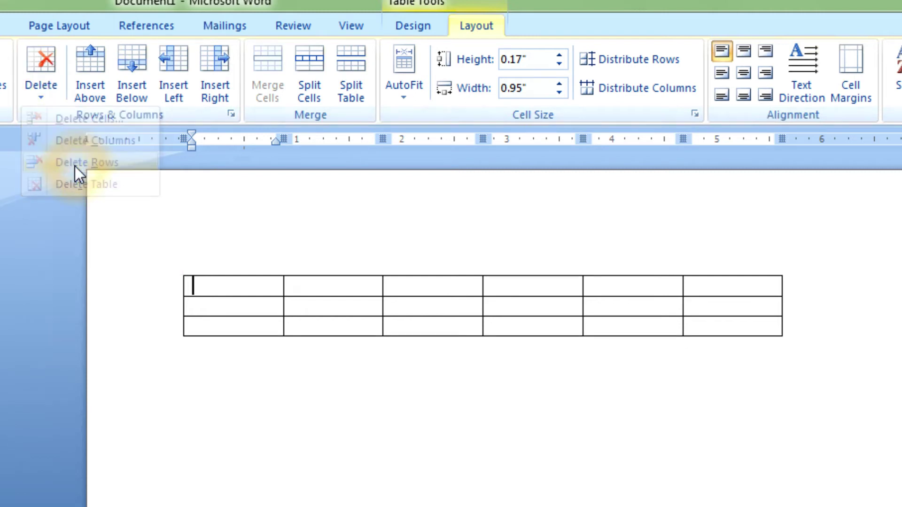
left_click(44, 91)
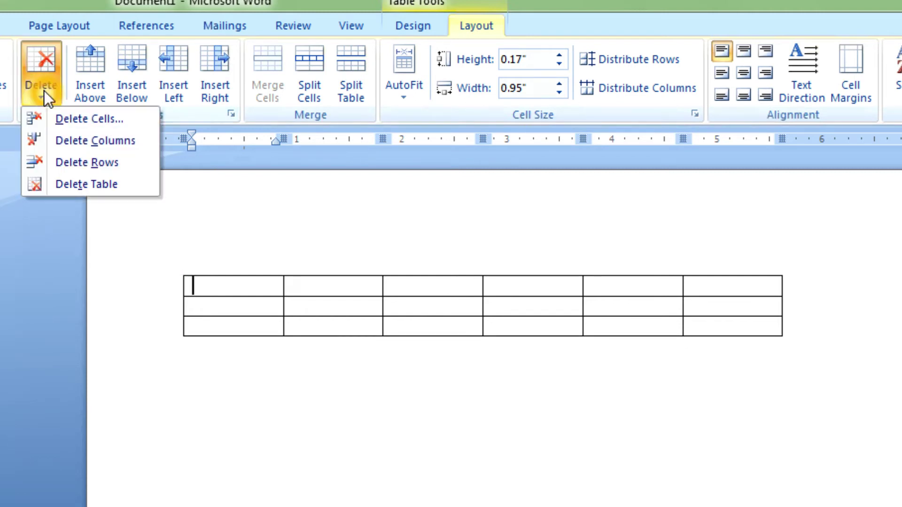
left_click(65, 190)
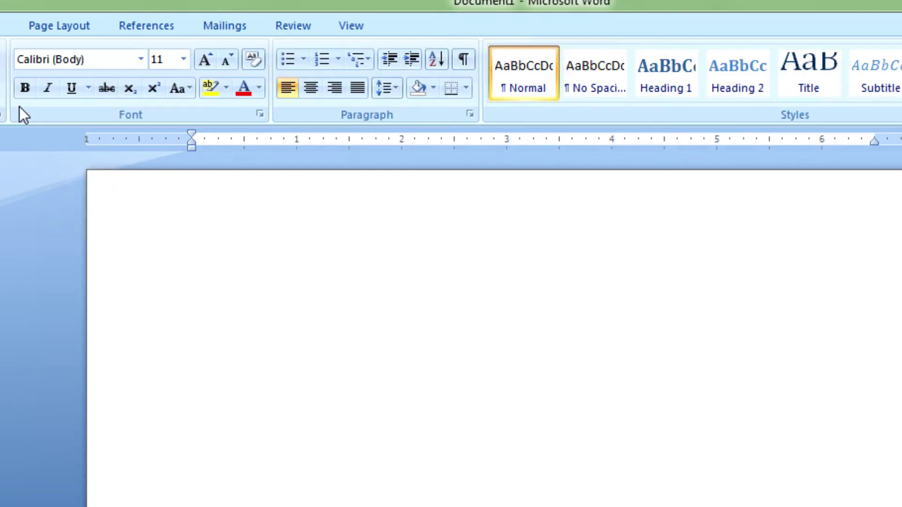
- Insert a new 5-column, 2-row table from Insert > Table
left_click(6, 25)
left_click(16, 90)
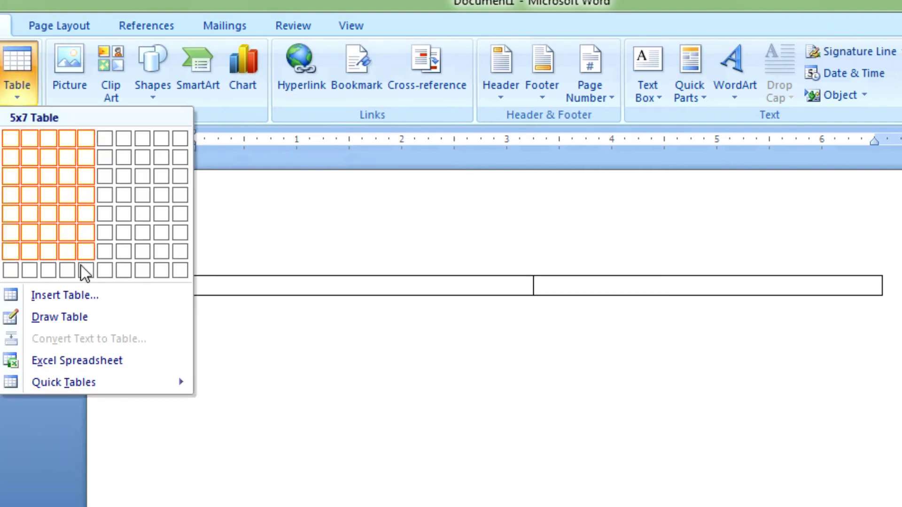
left_click(87, 301)
left_click(539, 446)
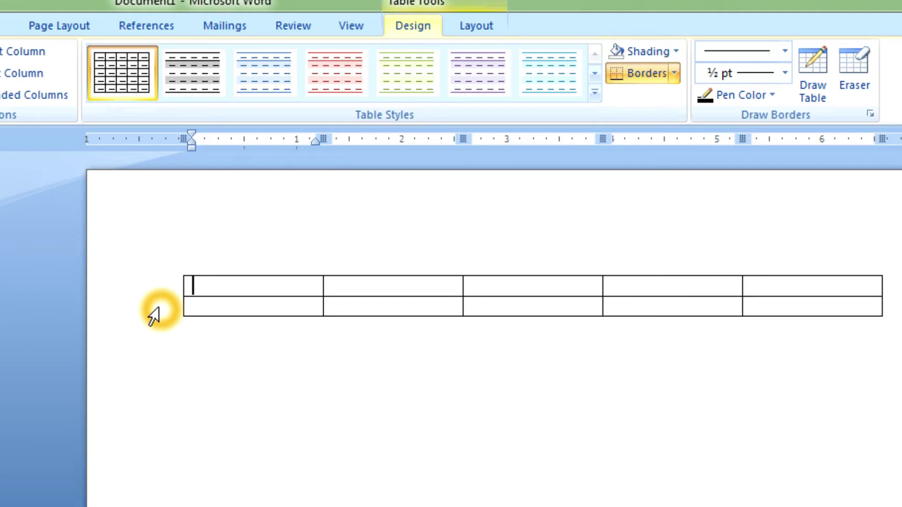
- Add two columns and extra rows, undoing surplus rows to leave 7 columns by 4 rows
left_click(481, 26)
left_click(288, 296)
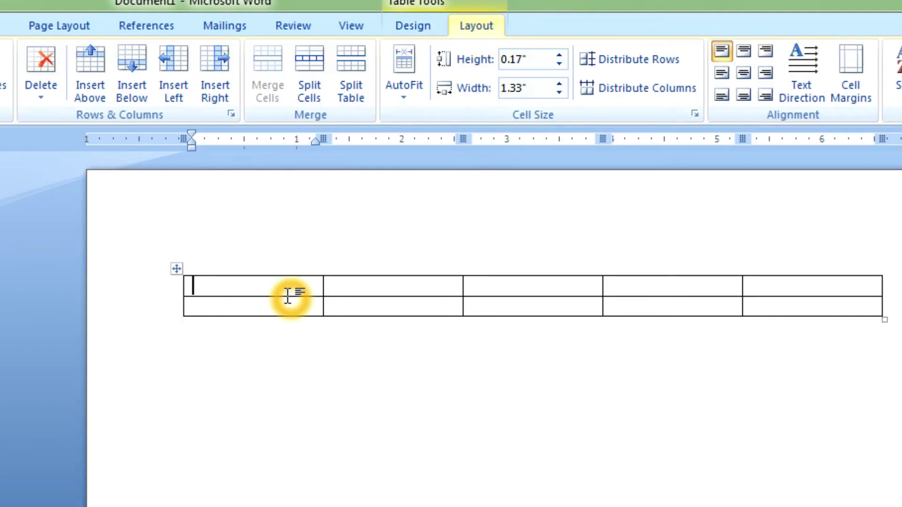
left_click(527, 278)
left_click(292, 292)
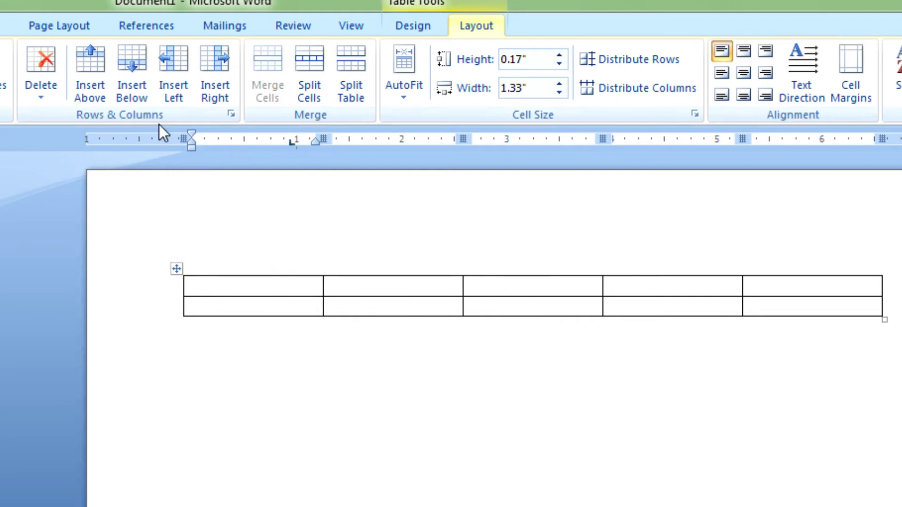
left_click(206, 76)
left_click(204, 74)
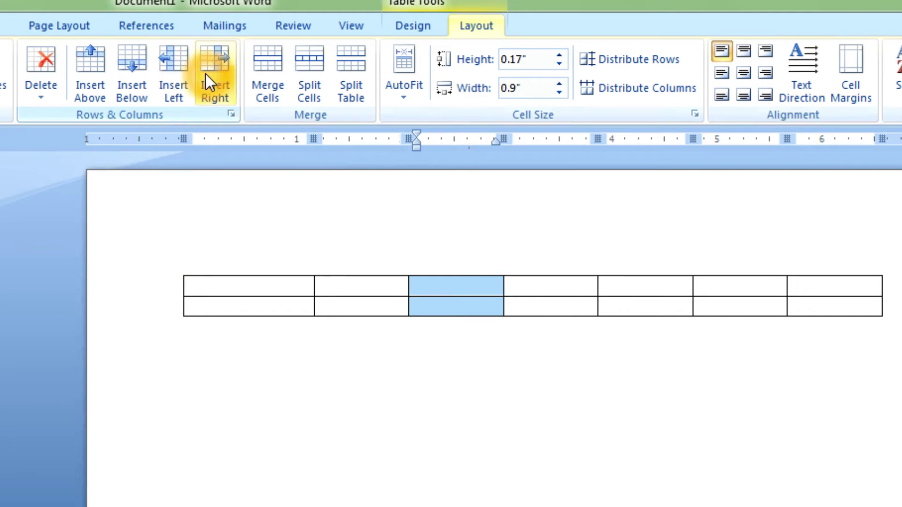
left_click(138, 83)
left_click(138, 82)
left_click(199, 282)
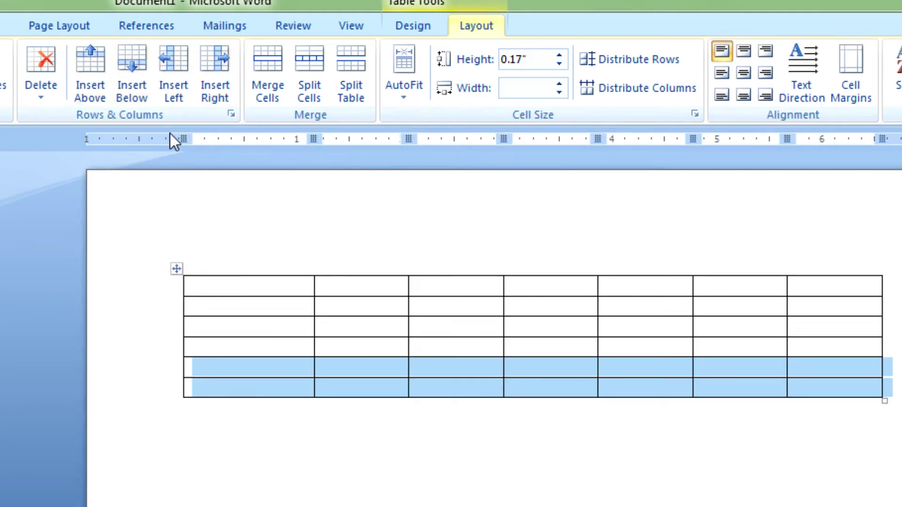
key("ctrl+z")
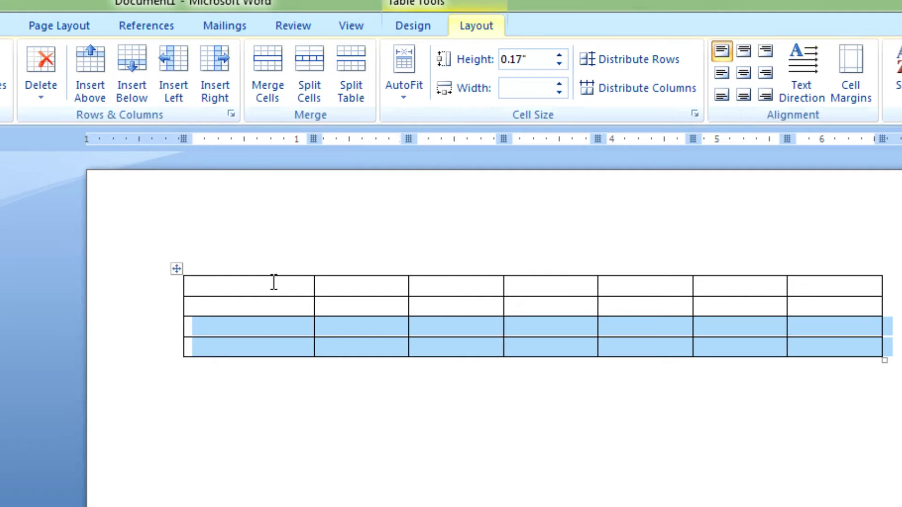
left_click(274, 289)
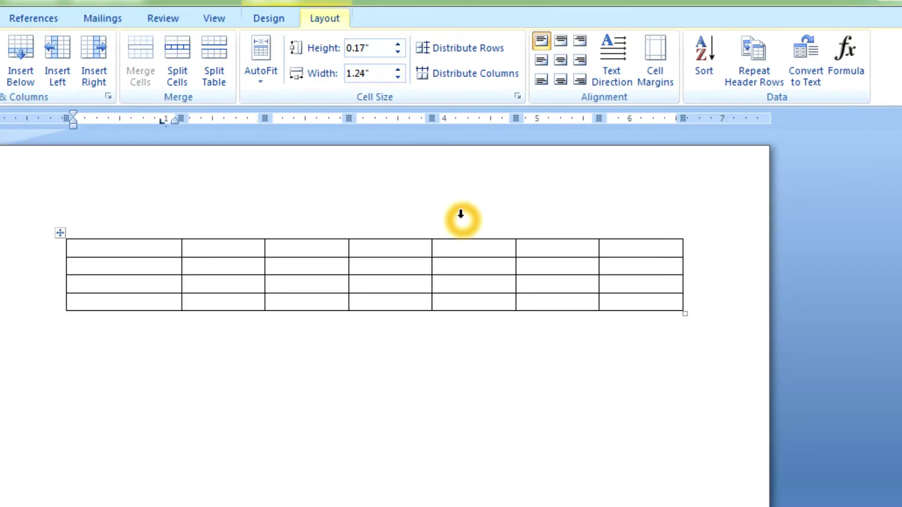
- Type the headings NAME, BENG, ENG, MATH, GEO, COM and TOTAL across the top row
type("NA")
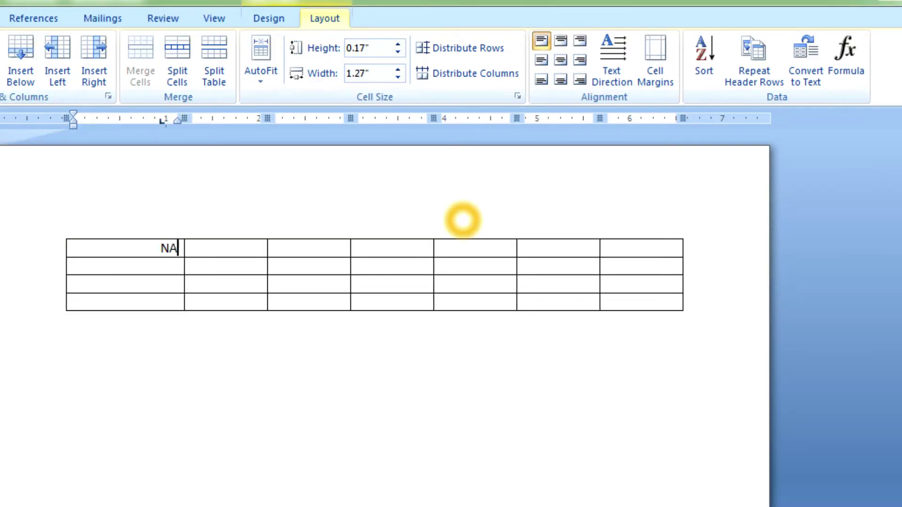
type("ME")
key("Tab")
type("BEN")
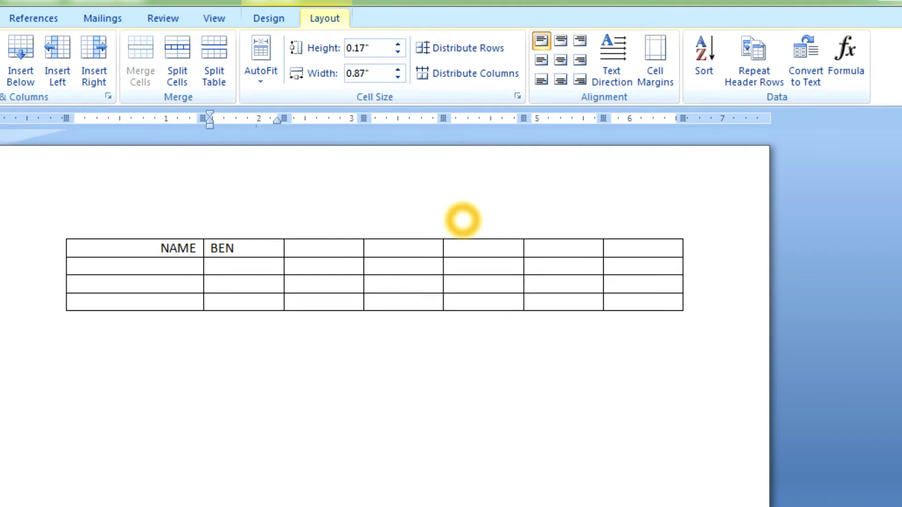
type("G")
key("Tab")
type("ENG")
key("Tab")
type("MATH")
key("Tab")
type("GEO")
key("Tab")
type("COM")
key("Tab")
type("TOTAL")
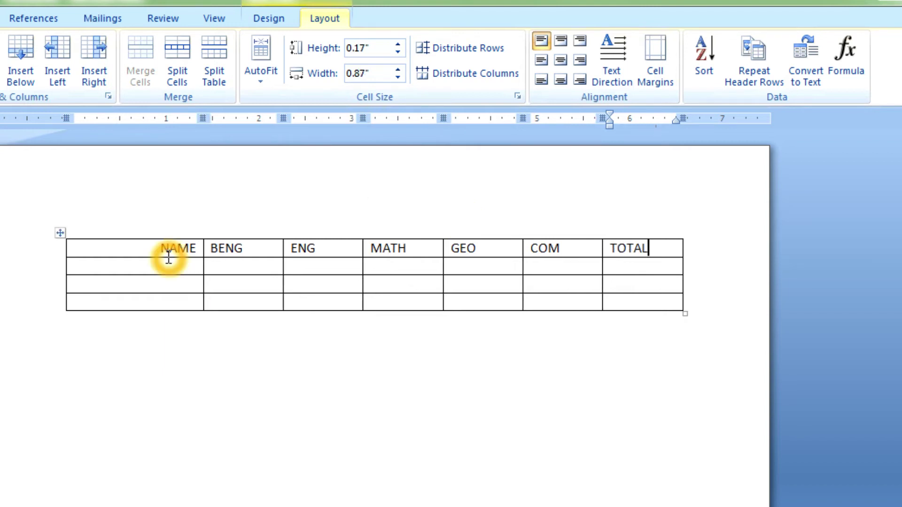
left_click(171, 266)
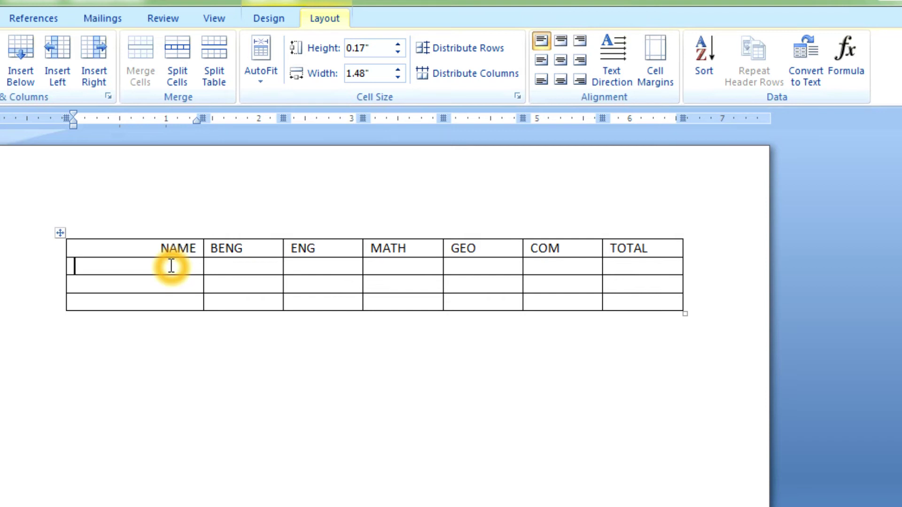
- Enter the student's name and marks 88, 78, 89, 80 and 98 across row 2
type("RAM")
key("Tab")
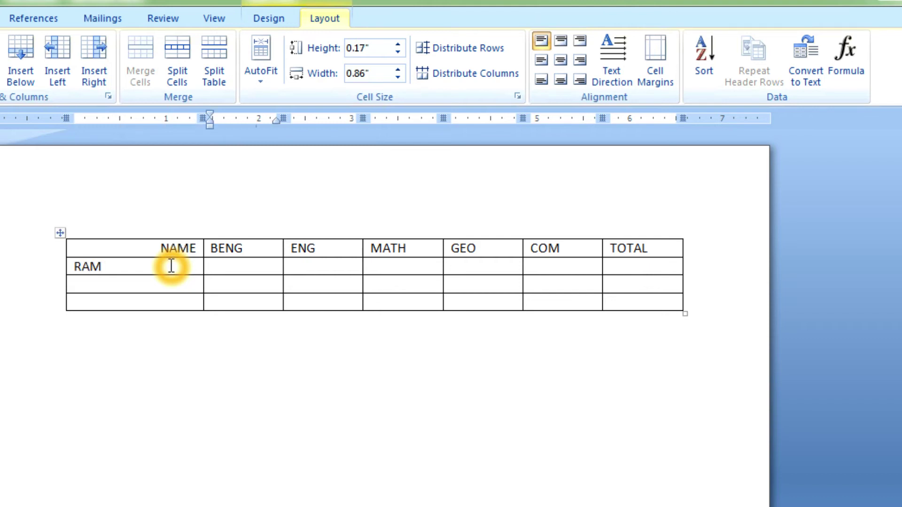
type("88")
key("Tab")
type("78")
key("Tab")
type("89")
key("Tab")
type("80")
key("Tab")
type("98")
key("Tab")
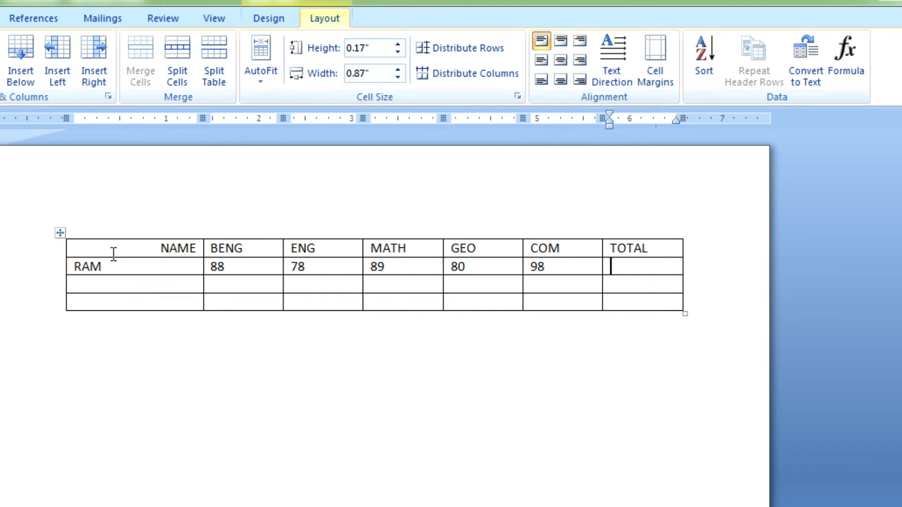
- Select the whole table and enlarge its font twice with Ctrl+Shift+>
left_click(59, 233)
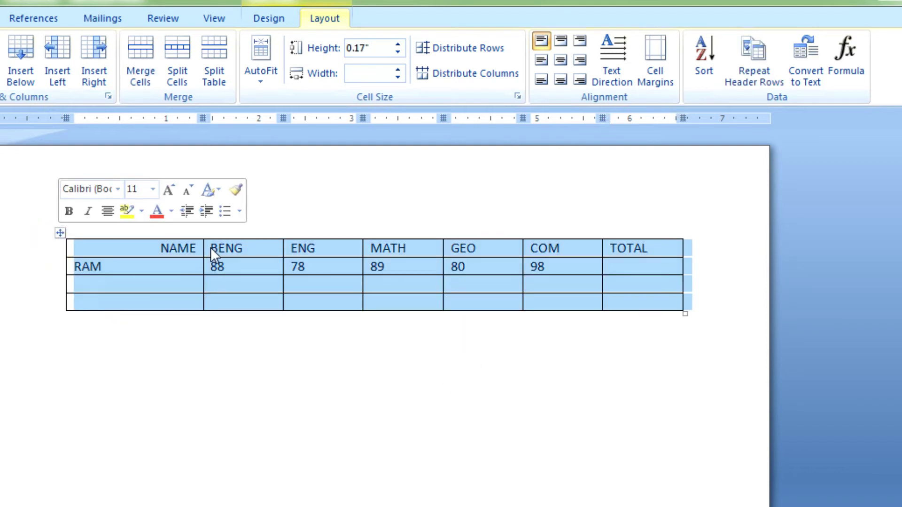
left_click(296, 185)
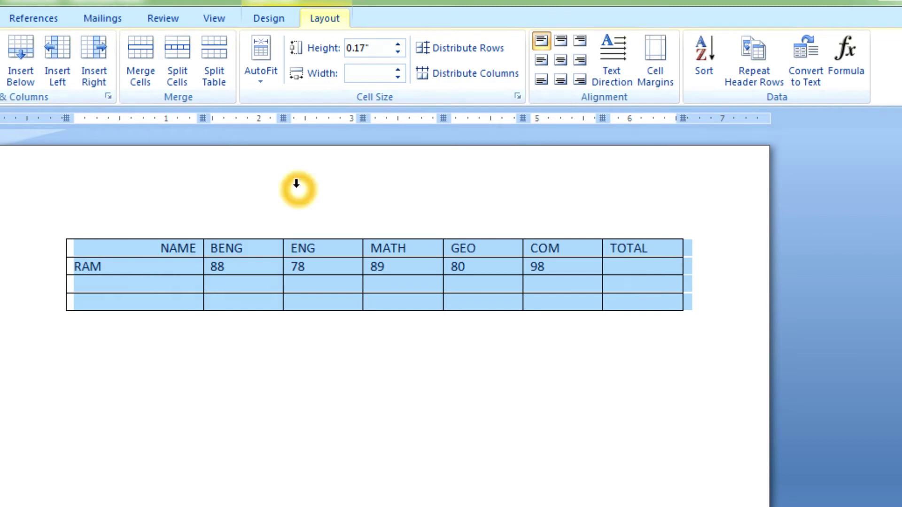
key("ctrl+shift+period")
key("ctrl+shift+period")
key("ctrl+shift+period")
key("ctrl+shift+period")
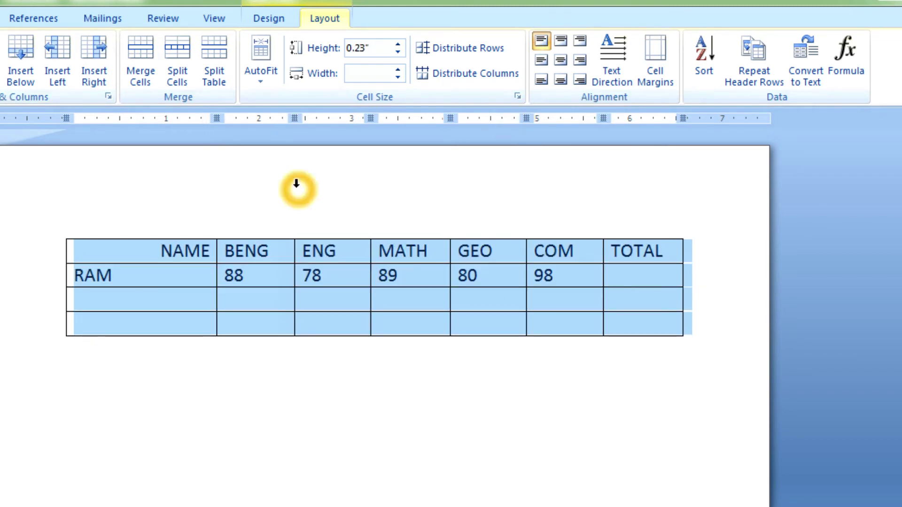
key("ctrl+shift+period")
left_click(632, 277)
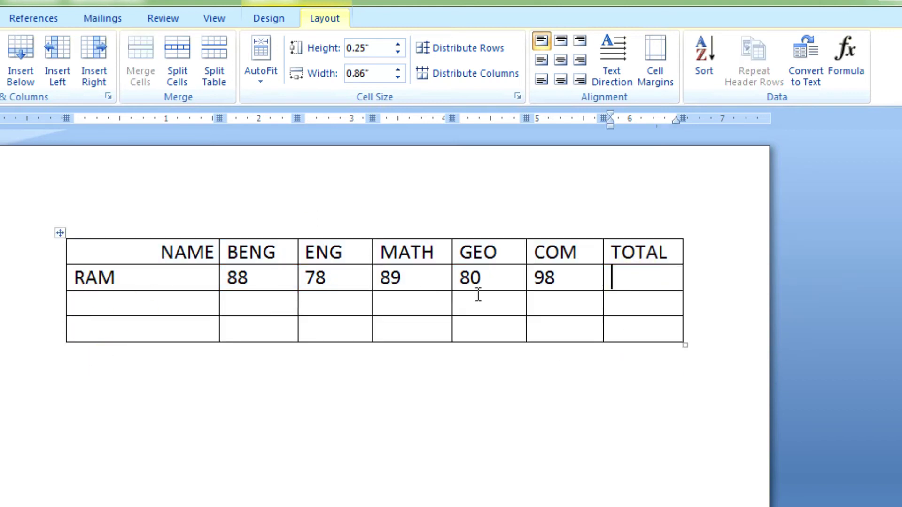
left_click(630, 279)
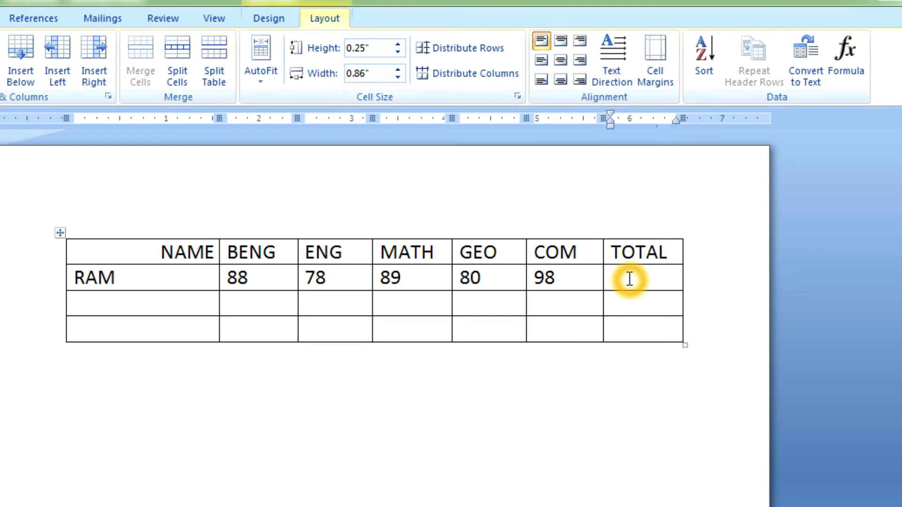
left_click(628, 279)
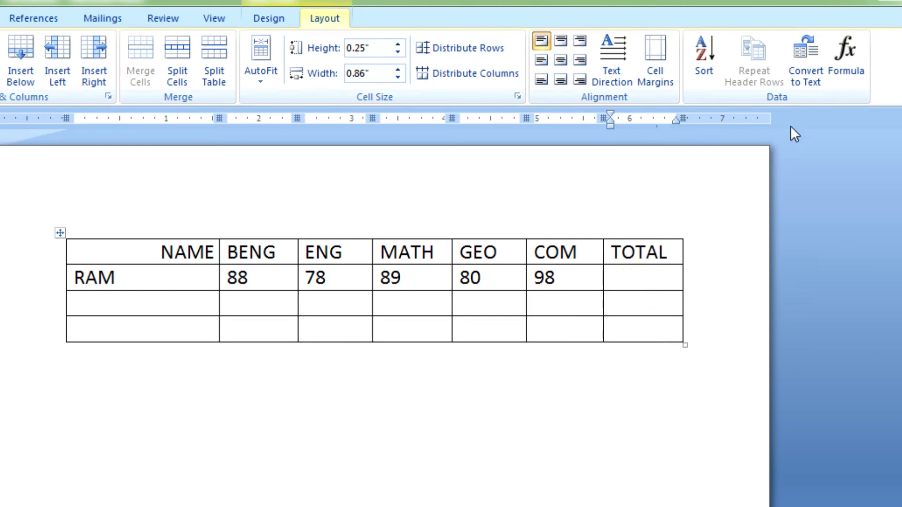
- Insert a =SUM(LEFT) formula in the first student's TOTAL cell, giving 433
left_click(849, 70)
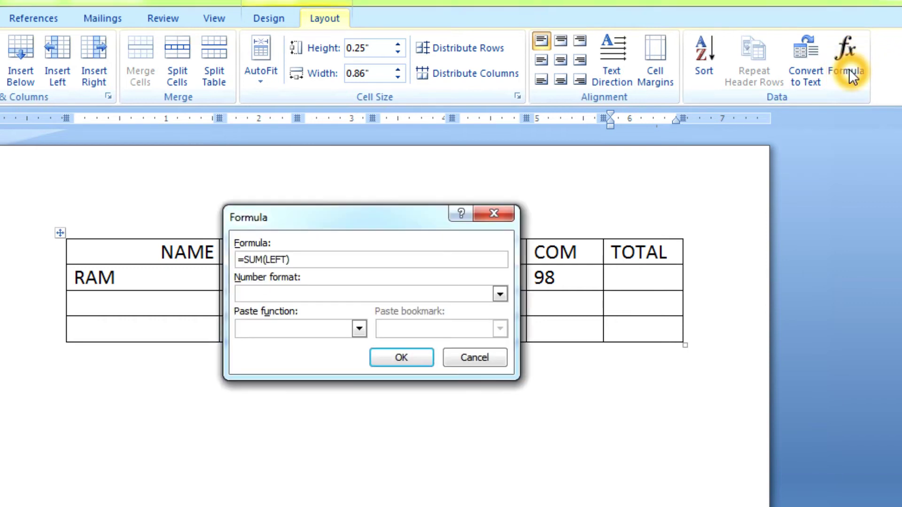
left_click_drag(370, 222, 310, 365)
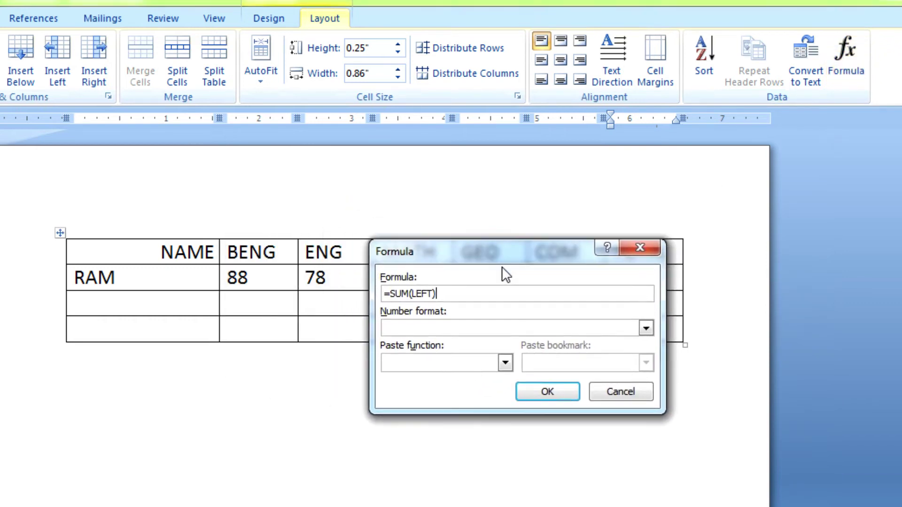
left_click(451, 353)
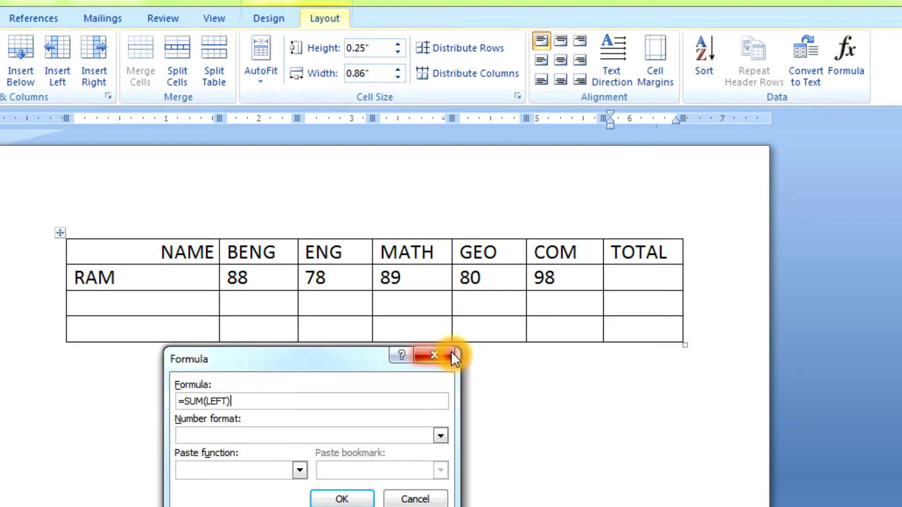
left_click(264, 399)
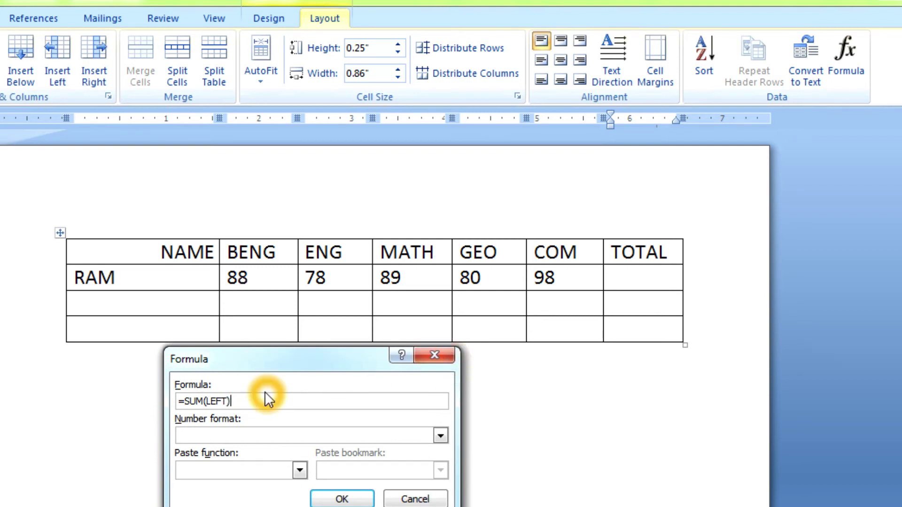
left_click(181, 401)
left_click_drag(182, 402, 203, 403)
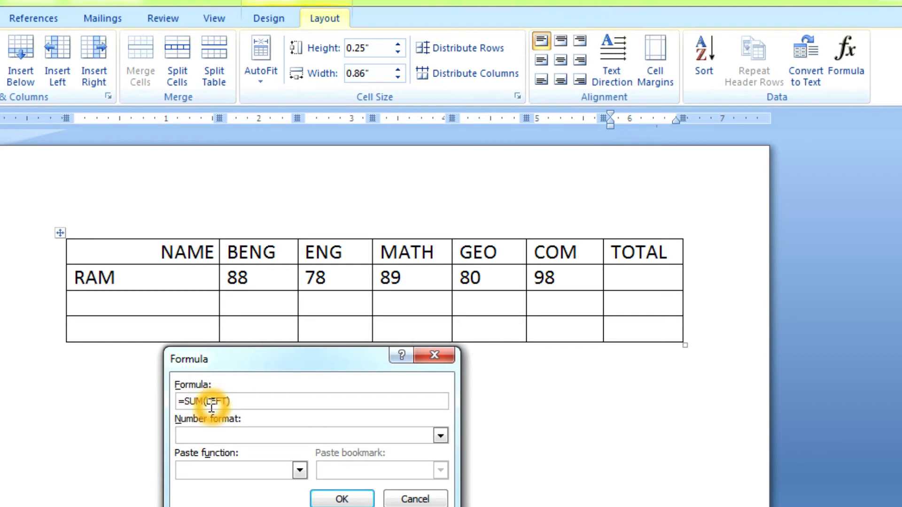
left_click(588, 287)
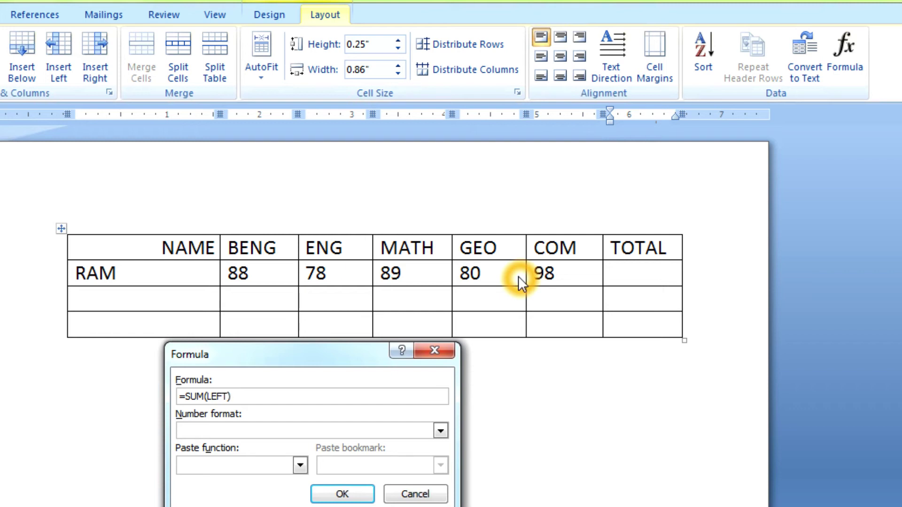
left_click(540, 279)
left_click(256, 280)
left_click(217, 396)
left_click(344, 494)
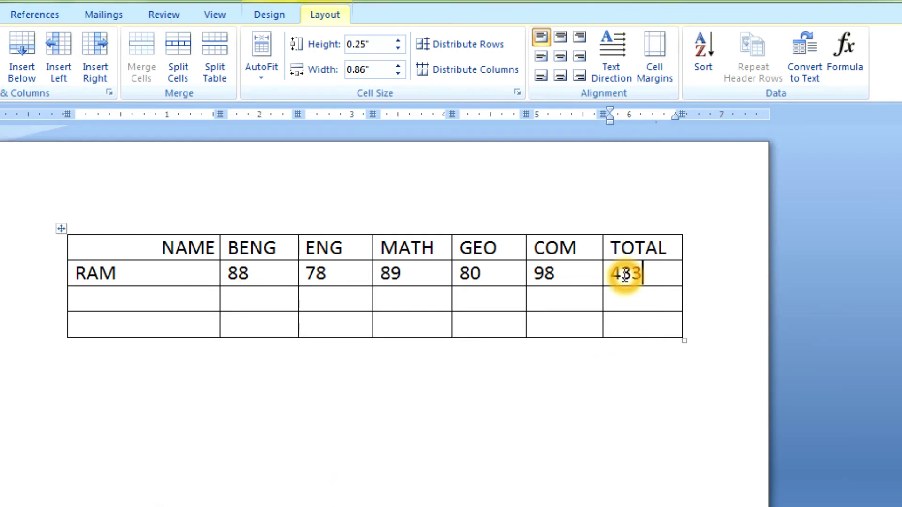
left_click(161, 315)
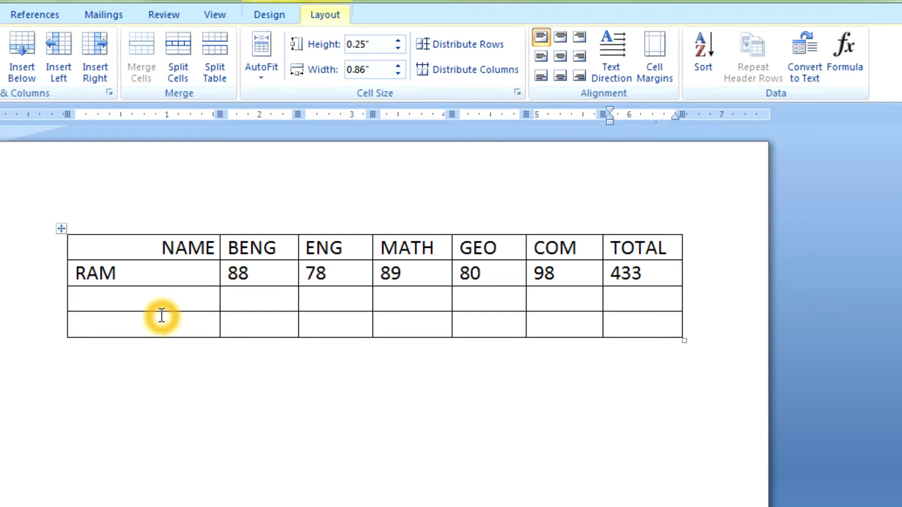
left_click(169, 303)
type("SHYAM")
key("Tab")
type("78")
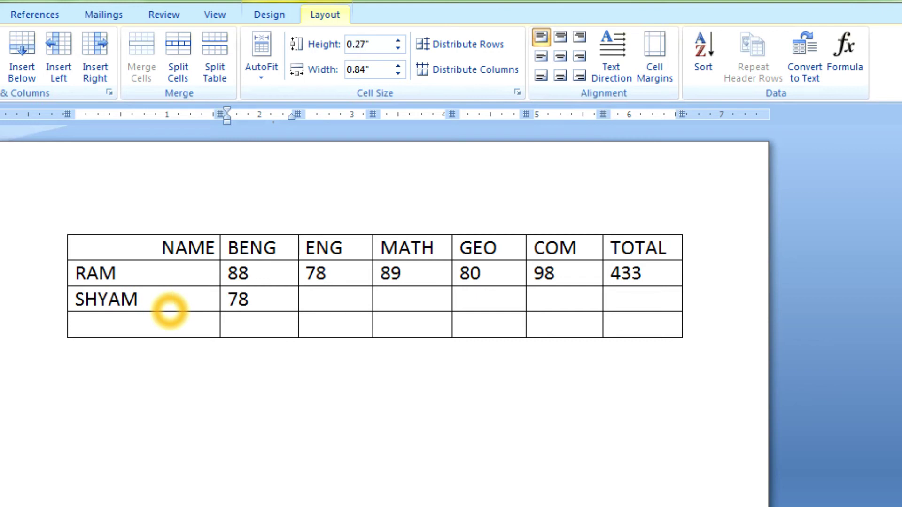
key("Tab")
type("87")
key("Tab")
type("98")
key("Tab")
type("88")
key("Tab")
type("97")
key("Tab")
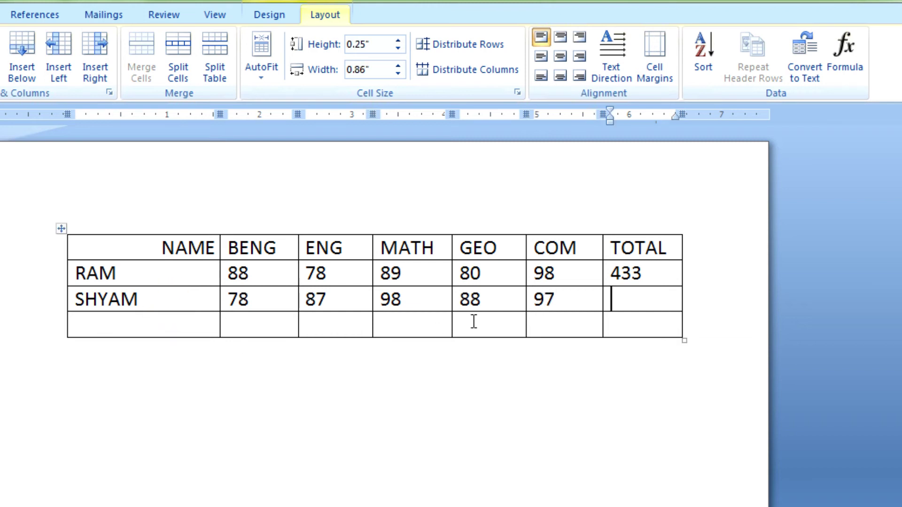
left_click(617, 307)
- Change SHYAM's TOTAL formula from =SUM(ABOVE) to =SUM(LEFT) so it shows 448
left_click(850, 53)
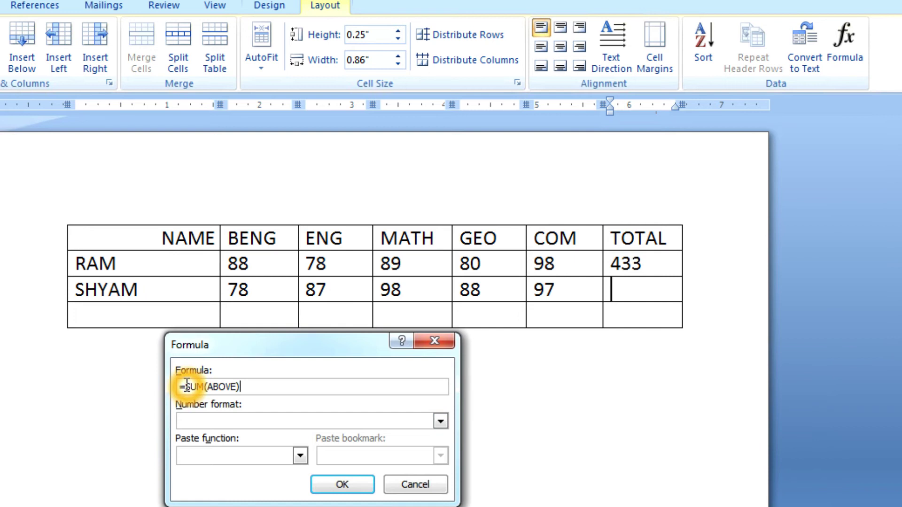
left_click(231, 386)
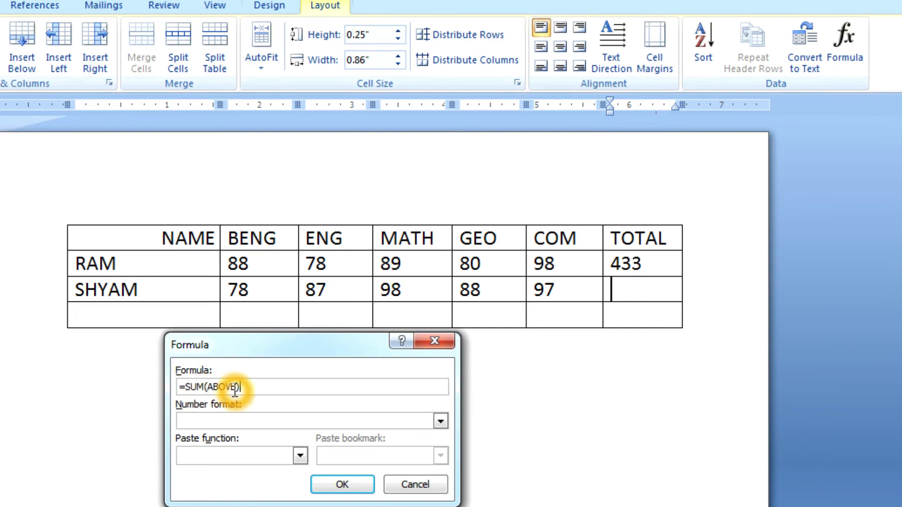
key("Delete")
key("BackSpace")
key("BackSpace")
type("FT")
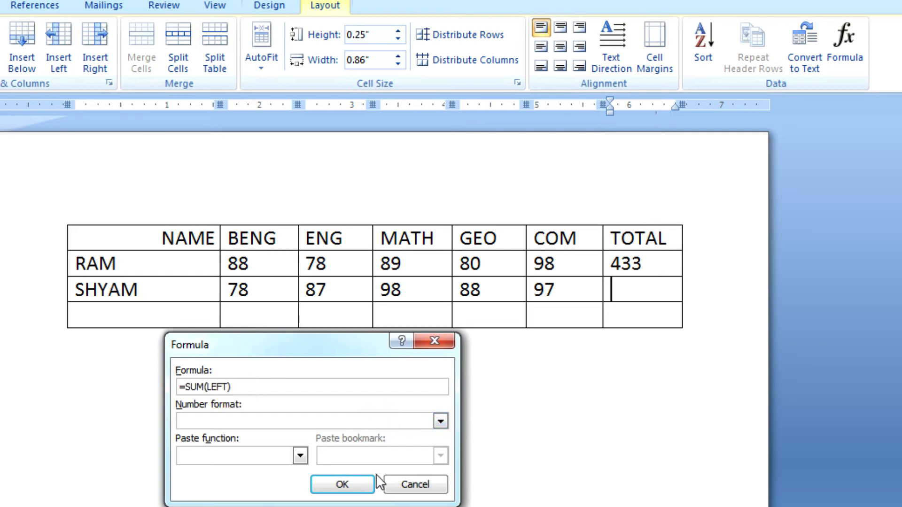
left_click(357, 485)
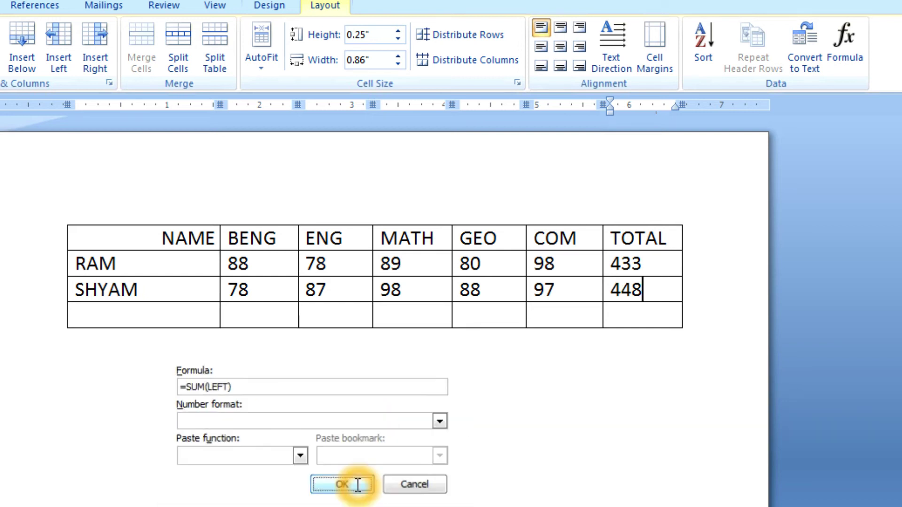
left_click(648, 295)
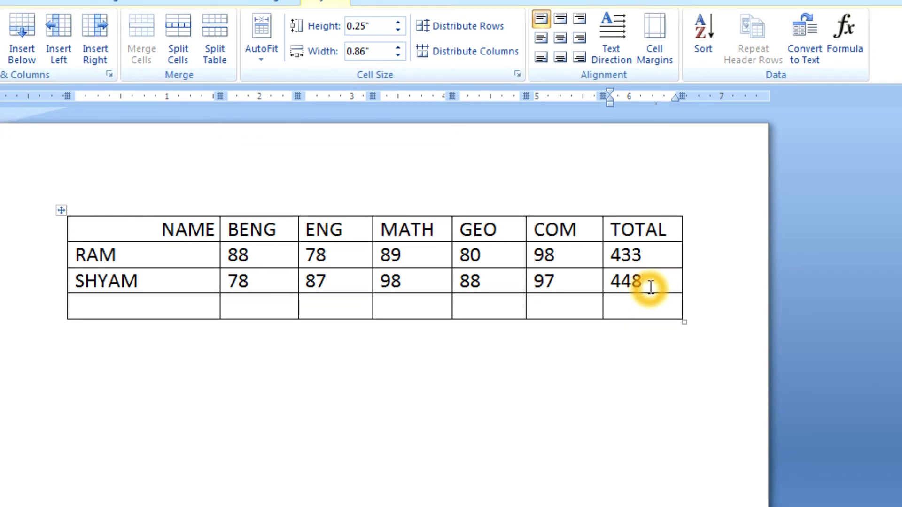
- Clear the TOTAL heading and the 433 and 448 totals, then head the column AVERAGE
left_click_drag(648, 287, 613, 235)
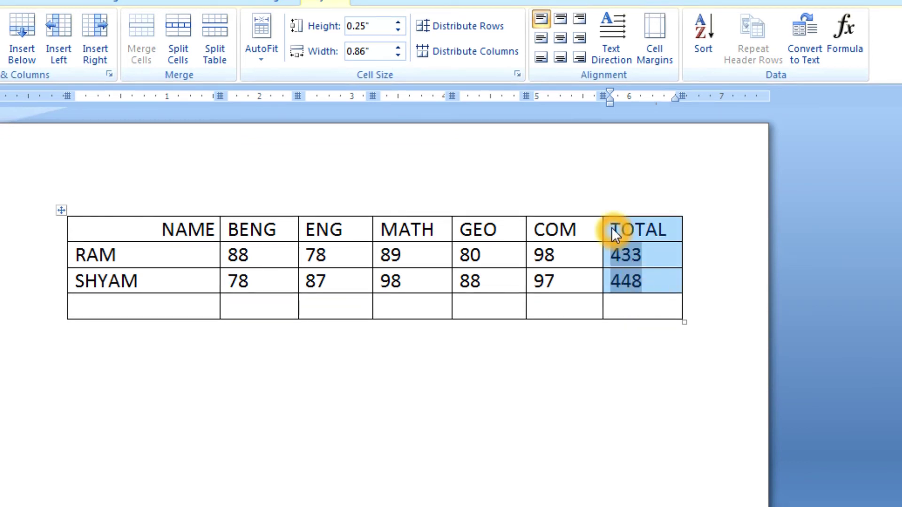
key("Delete")
left_click(611, 228)
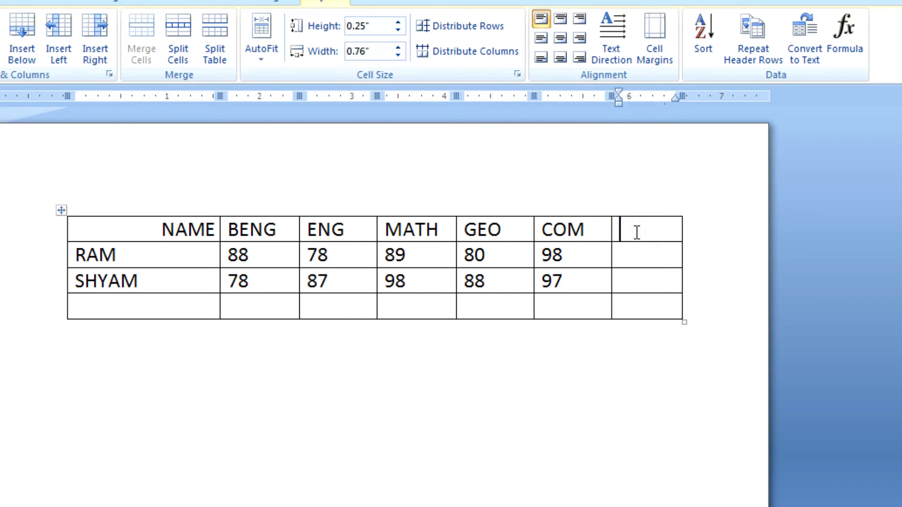
type("AVERAGE")
key("Tab")
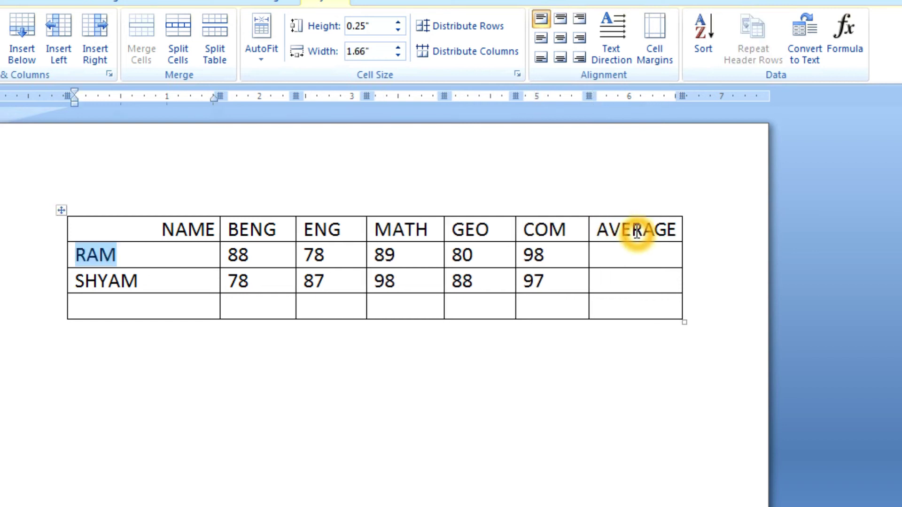
left_click(651, 260)
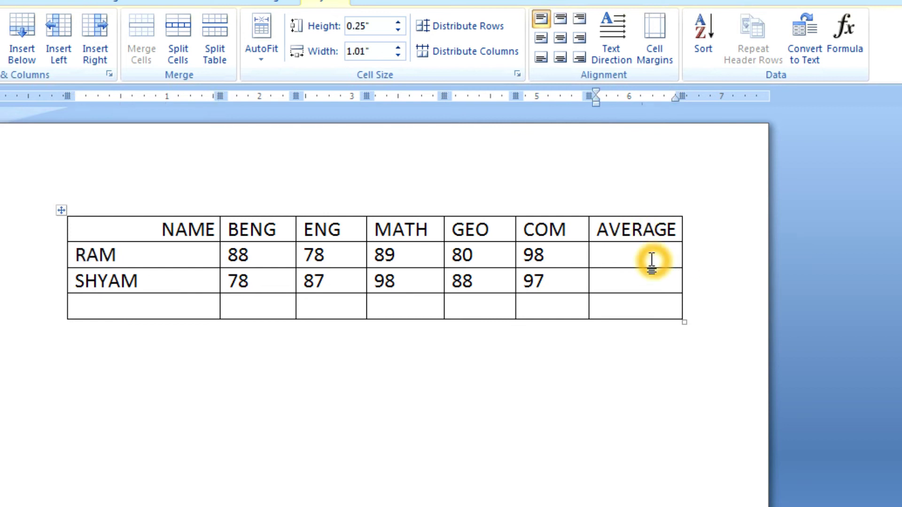
- Enter an =AVERAGE(LEFT) formula in RAM's AVERAGE cell, giving 86.6
left_click(843, 38)
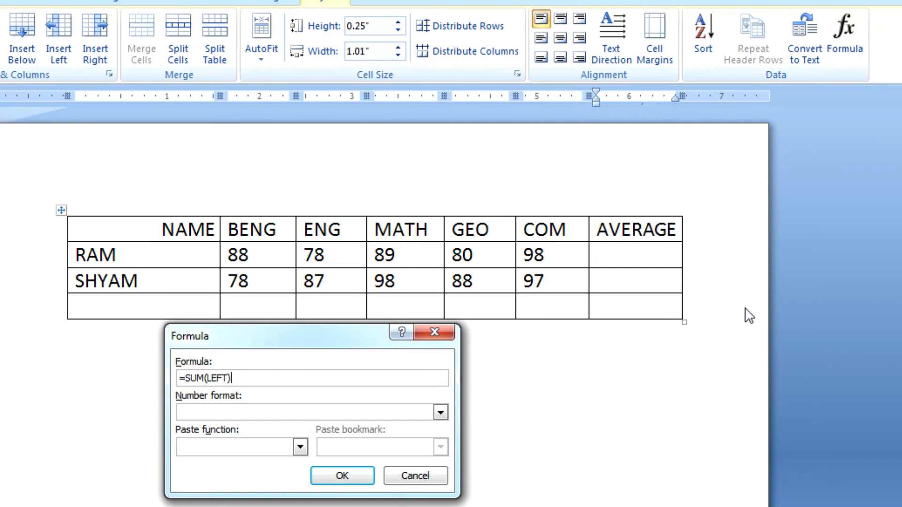
key("BackSpace")
key("BackSpace")
key("BackSpace")
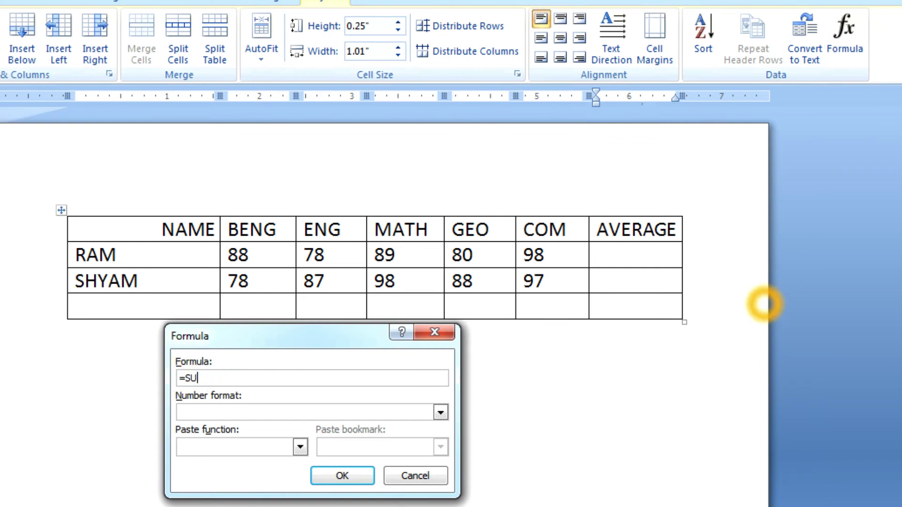
key("BackSpace")
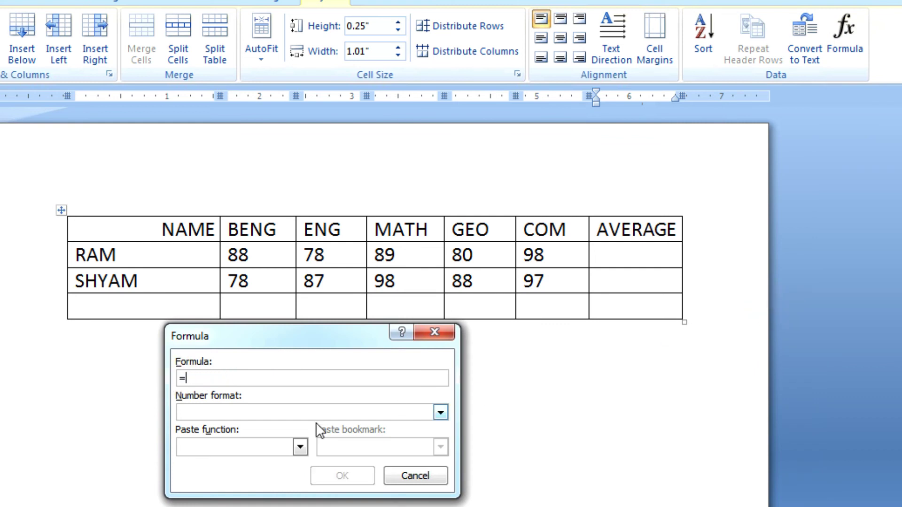
left_click(261, 447)
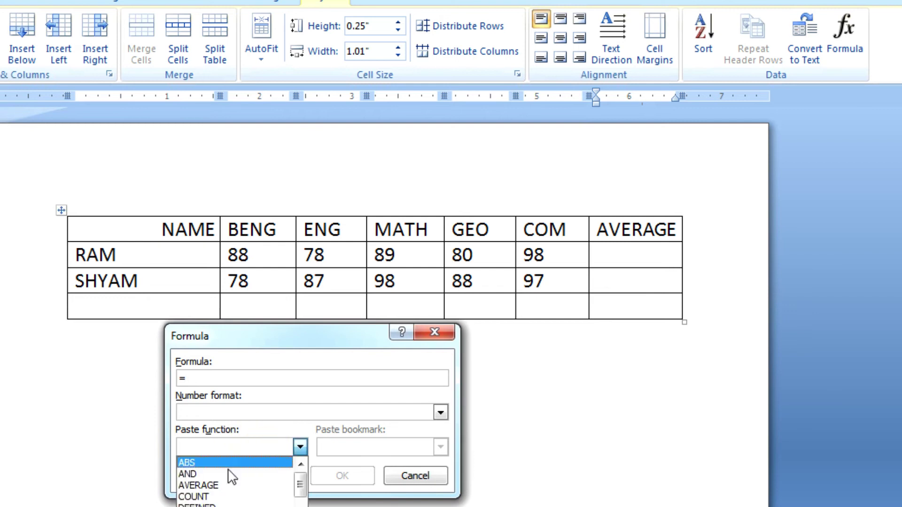
left_click(212, 485)
left_click(248, 380)
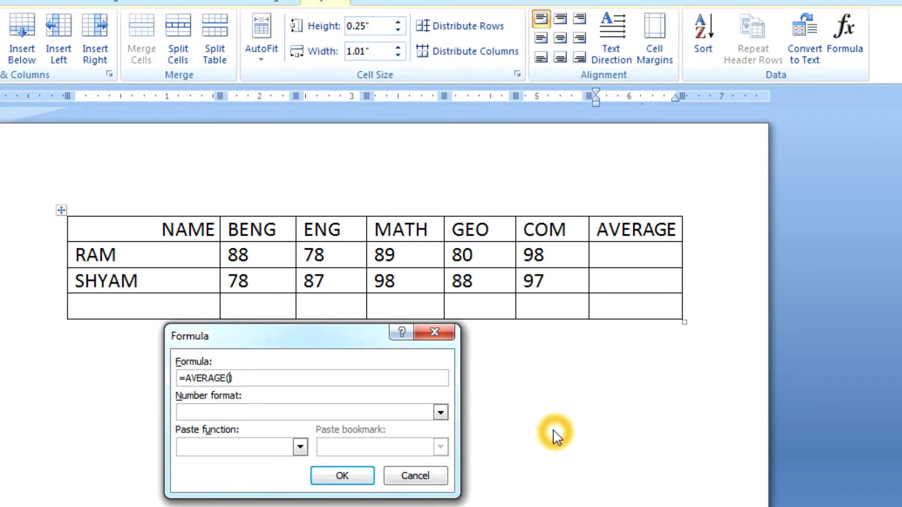
left_click(342, 475)
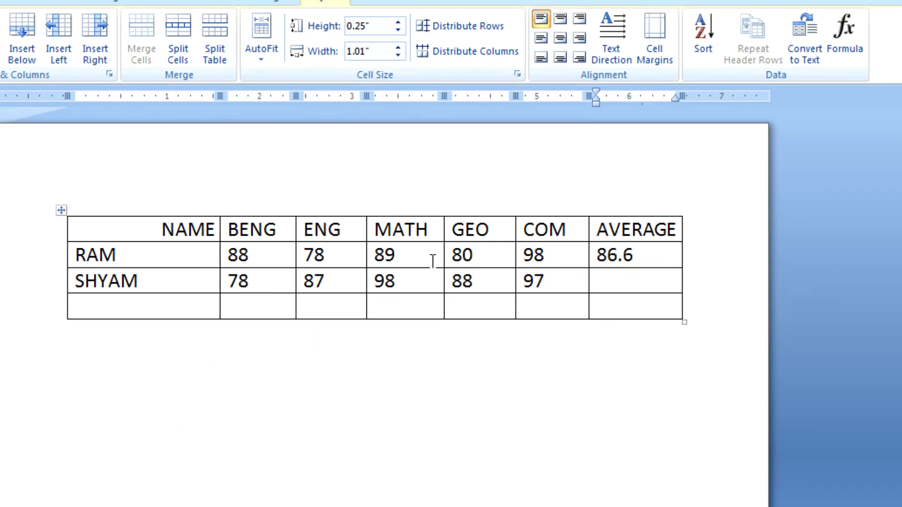
- Enter an =AVERAGE(LEFT) formula in SHYAM's AVERAGE cell, giving 89.6
left_click(604, 281)
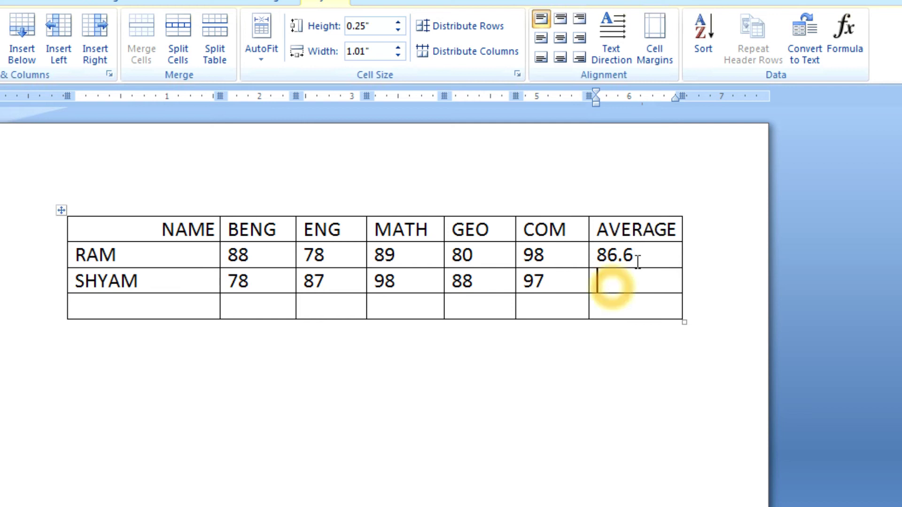
left_click(844, 45)
key("BackSpace")
key("BackSpace")
key("BackSpace")
key("BackSpace")
key("BackSpace")
key("BackSpace")
key("BackSpace")
key("BackSpace")
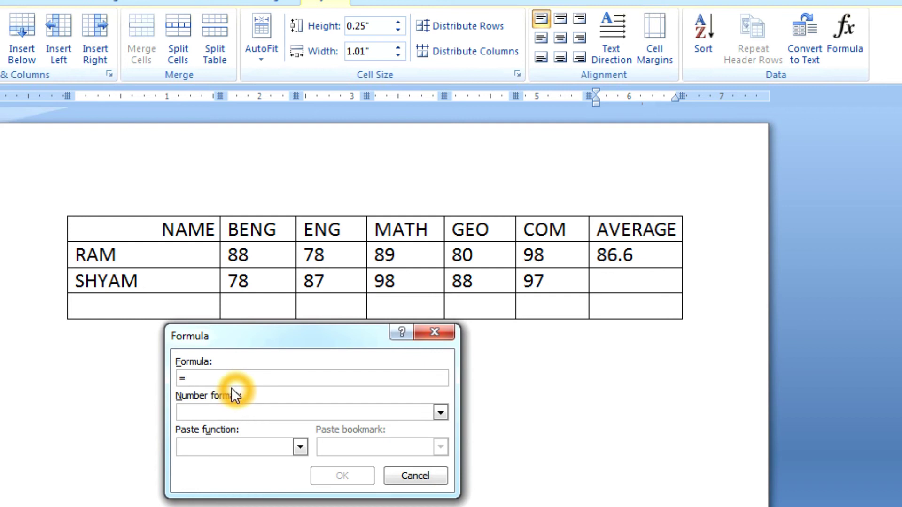
left_click(221, 444)
left_click(210, 486)
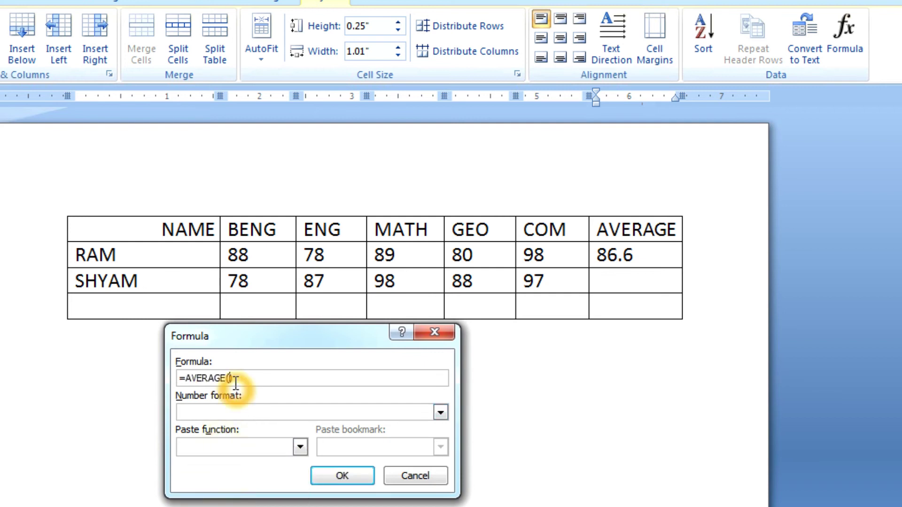
type("LEFT")
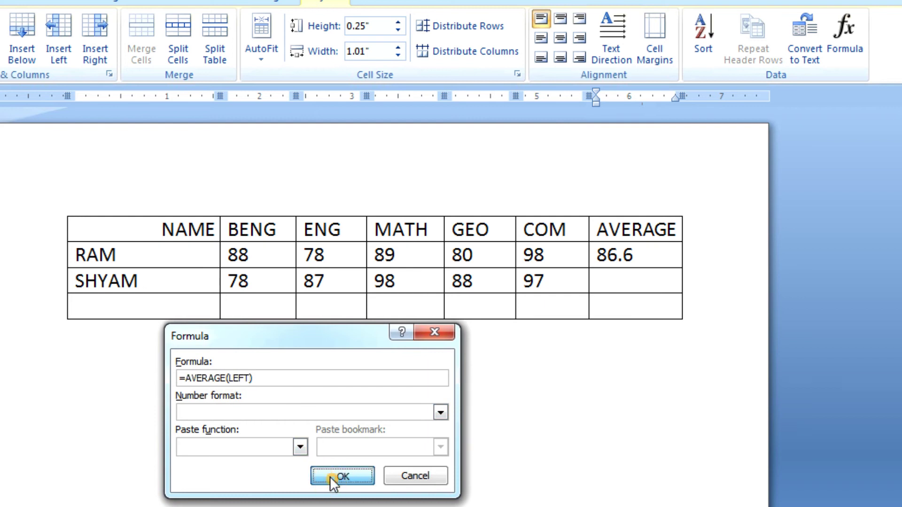
left_click(330, 477)
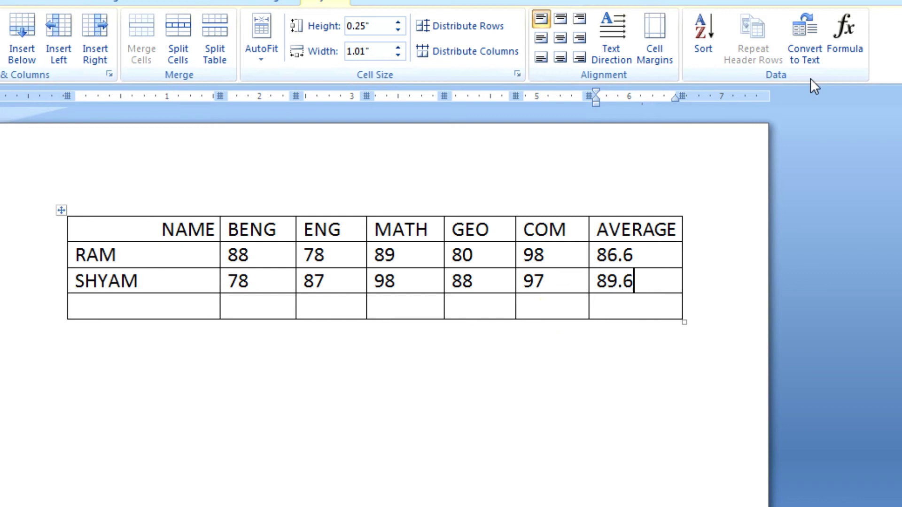
- Review SHYAM's average formula and its AVERAGE function, closing the editor unchanged
left_click(847, 35)
left_click(288, 447)
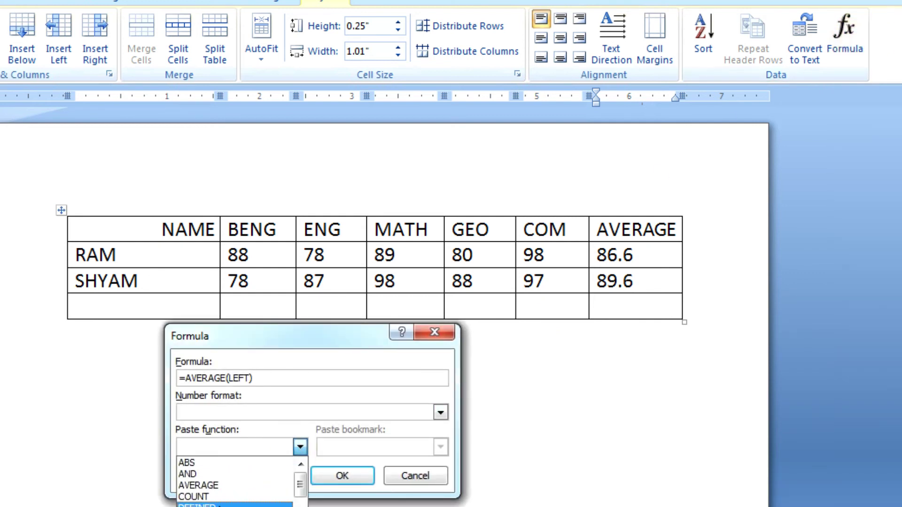
left_click(254, 487)
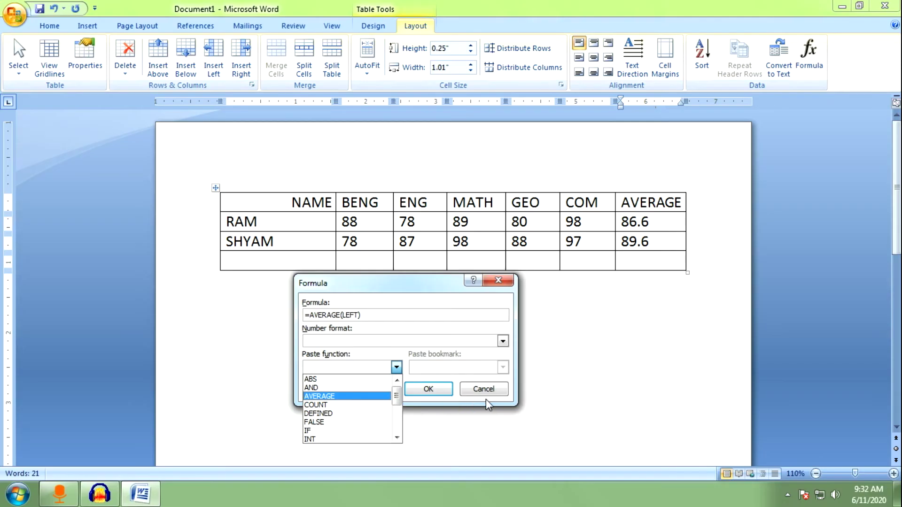
left_click(488, 390)
left_click(489, 388)
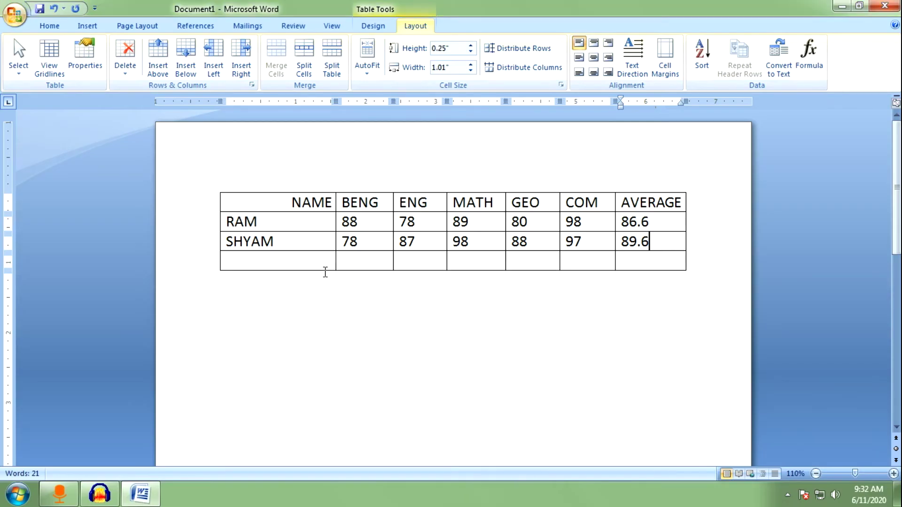
left_click(319, 268)
- Apply the cyan table style to the whole marks table and view the result
left_click(215, 188)
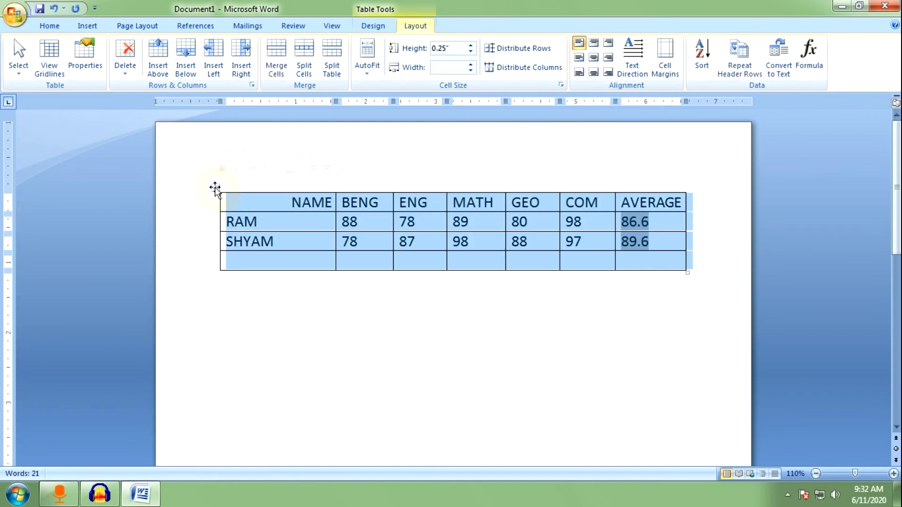
left_click(373, 25)
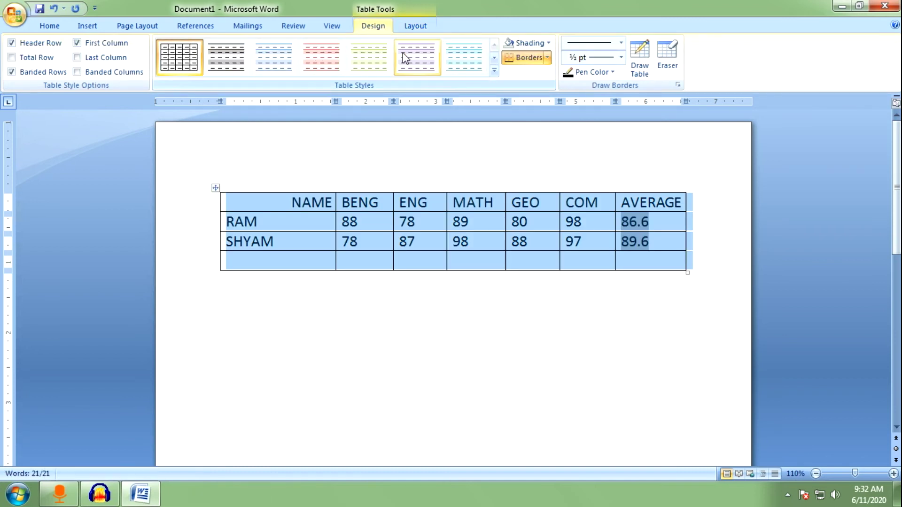
left_click(494, 57)
left_click(464, 56)
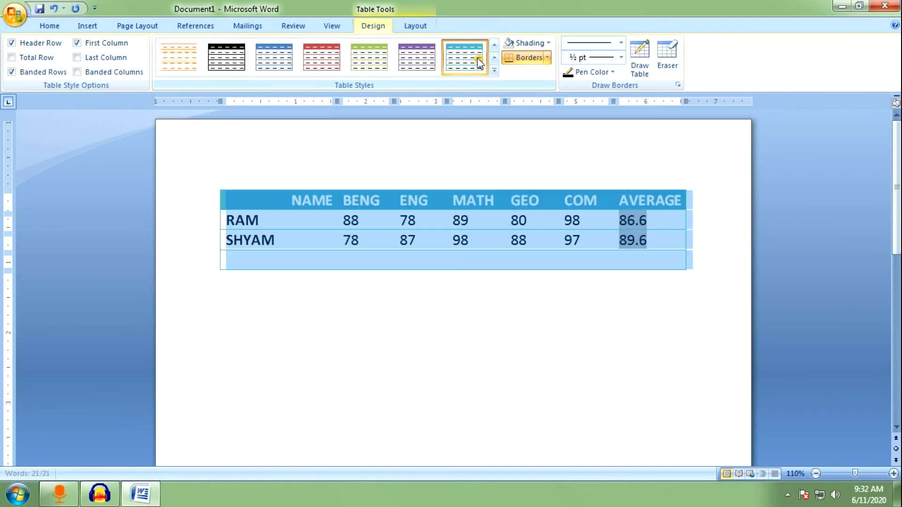
left_click(474, 223)
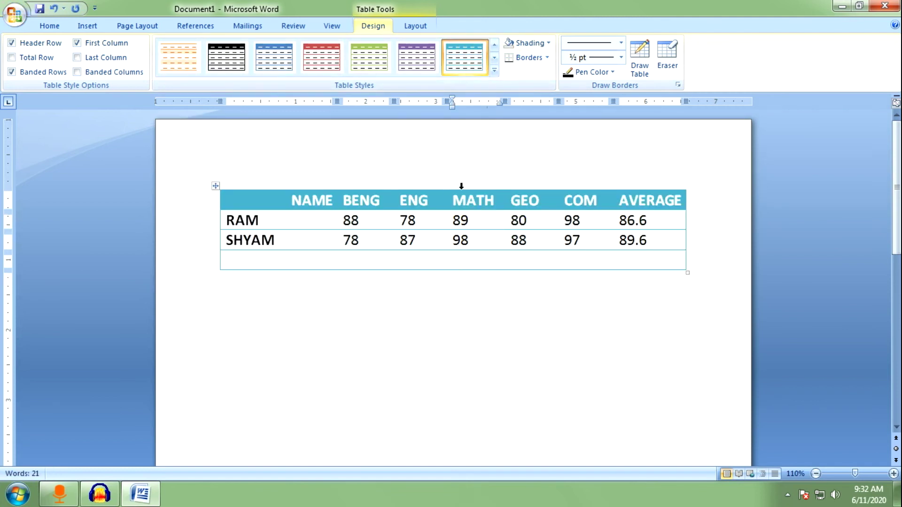
left_click(463, 232)
- Try the red, green and purple table styles on the marks table in turn
left_click(216, 186)
left_click(494, 57)
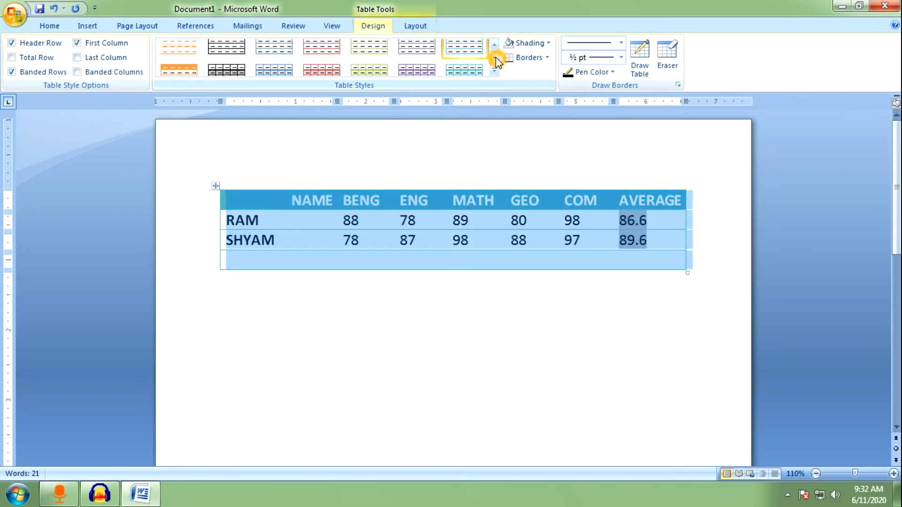
left_click(321, 59)
left_click(378, 65)
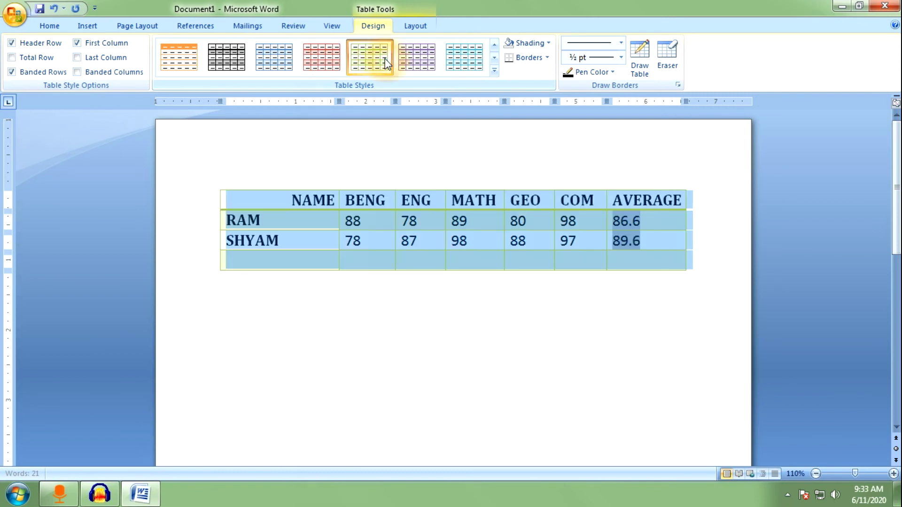
left_click(426, 62)
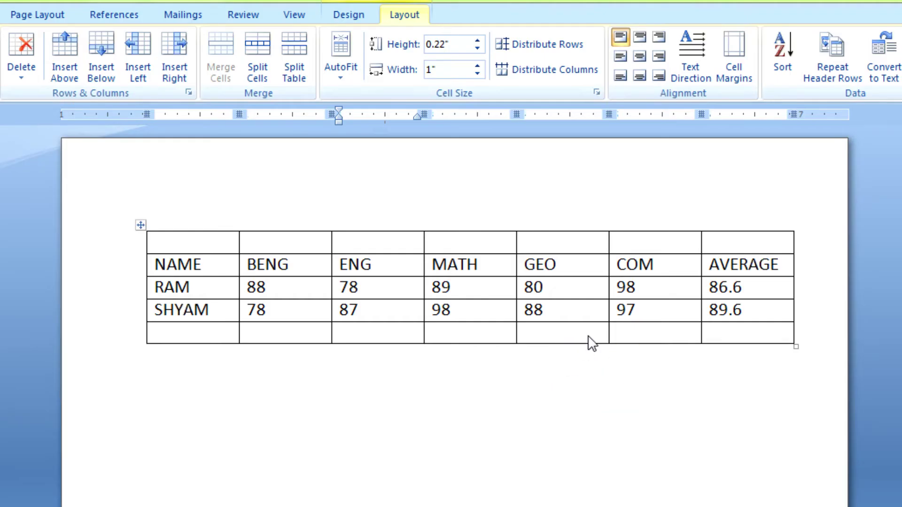
left_click_drag(197, 241, 729, 236)
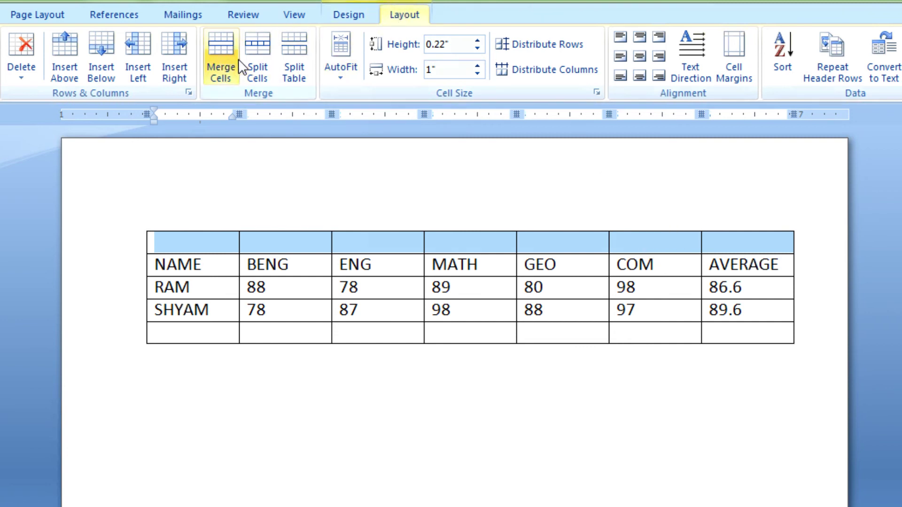
left_click(225, 56)
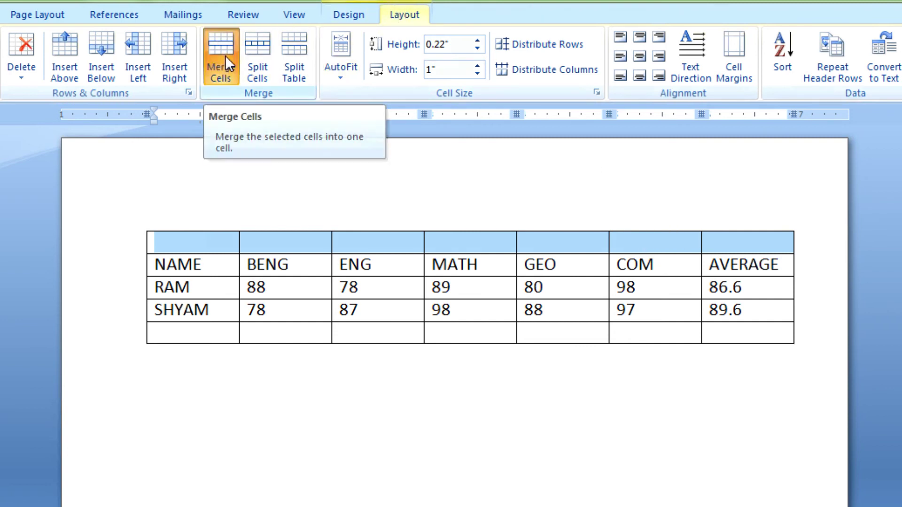
left_click(323, 242)
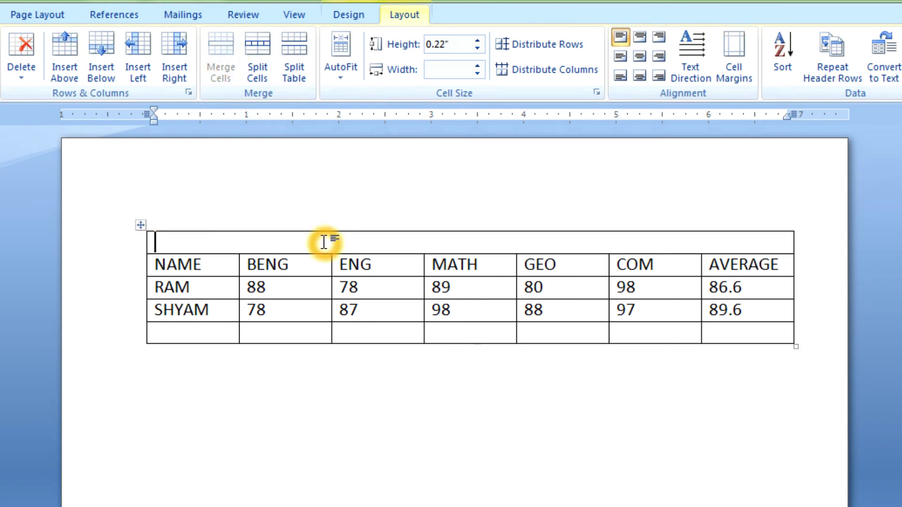
left_click(637, 322)
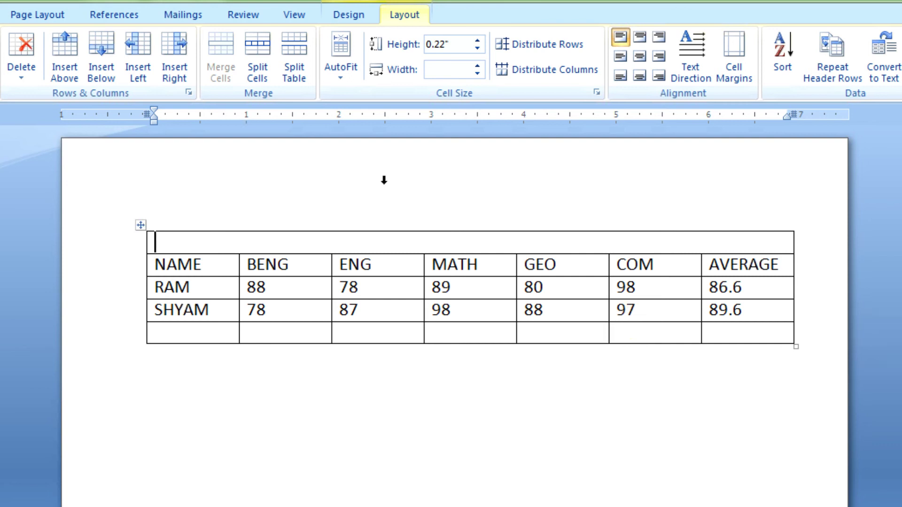
left_click(267, 53)
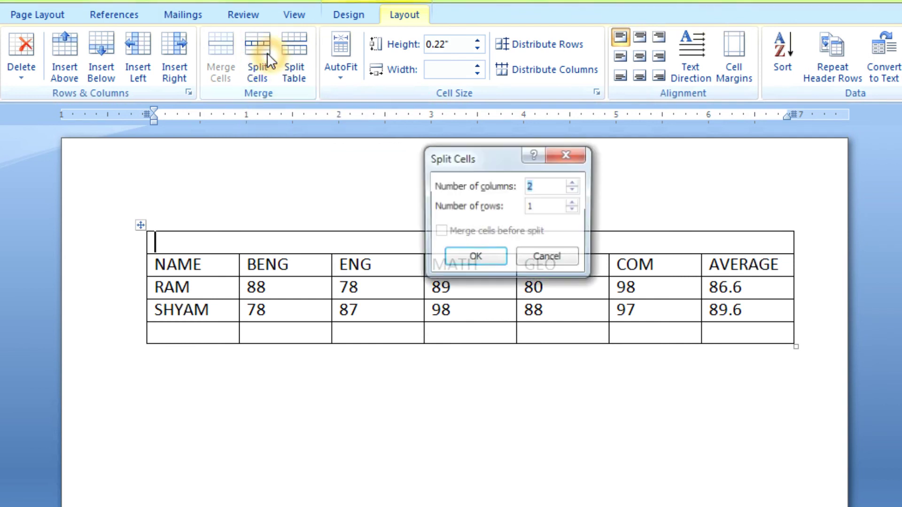
left_click_drag(474, 159, 508, 86)
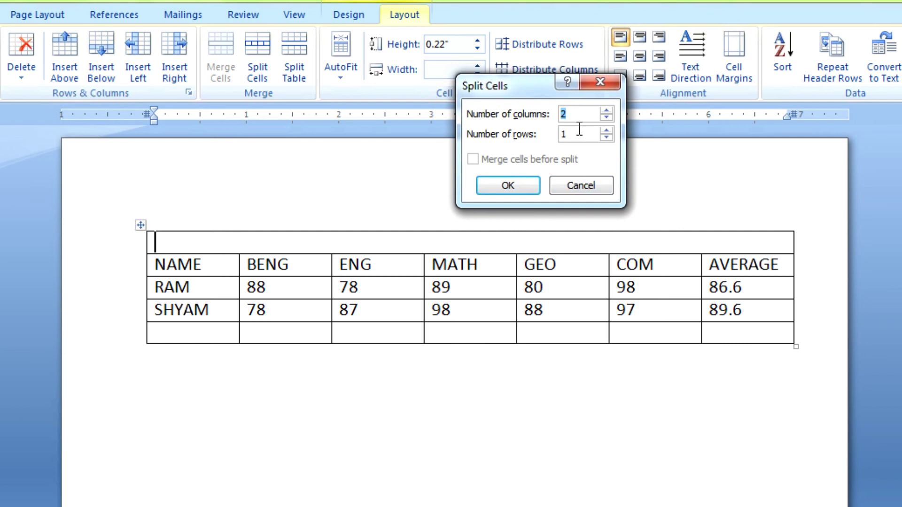
mouse_move(535, 92)
left_mouse_down()
mouse_move(475, 199)
mouse_move(443, 293)
left_mouse_up()
left_click(514, 313)
left_click(514, 312)
left_click(515, 312)
left_click(515, 313)
left_click(515, 312)
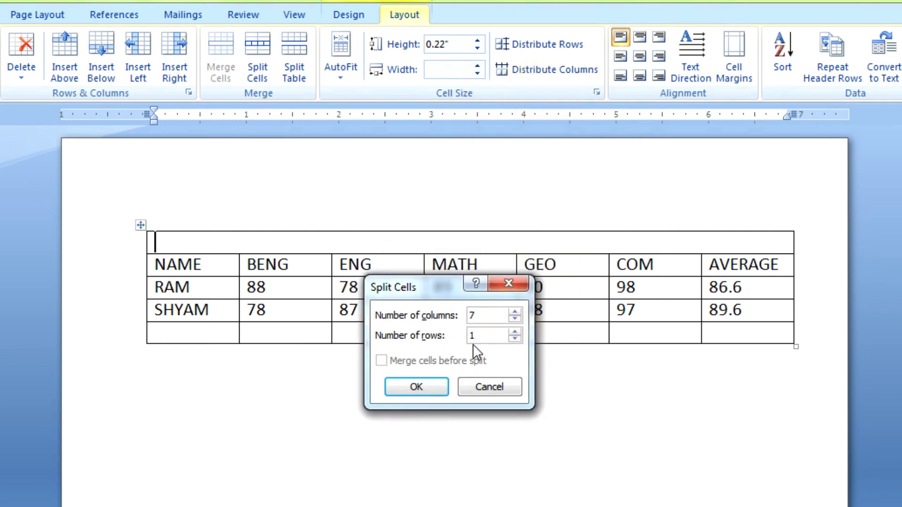
left_click(422, 383)
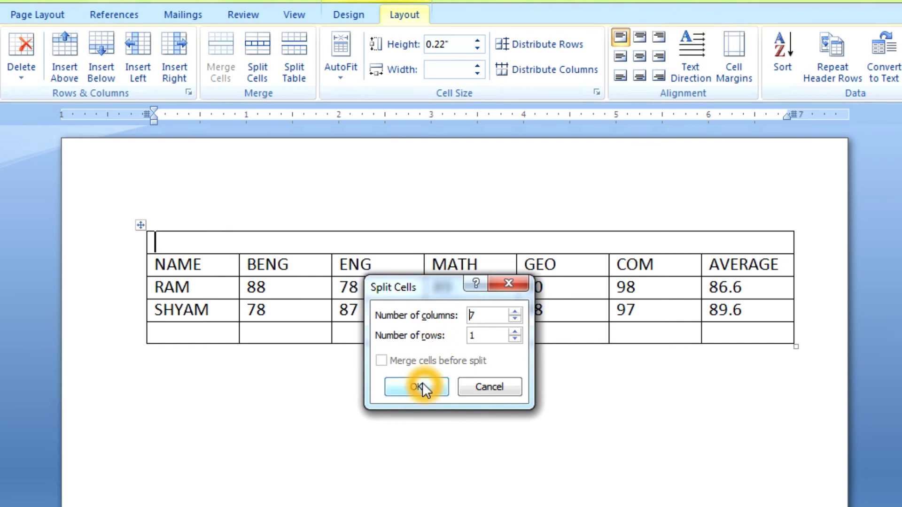
left_click(395, 265)
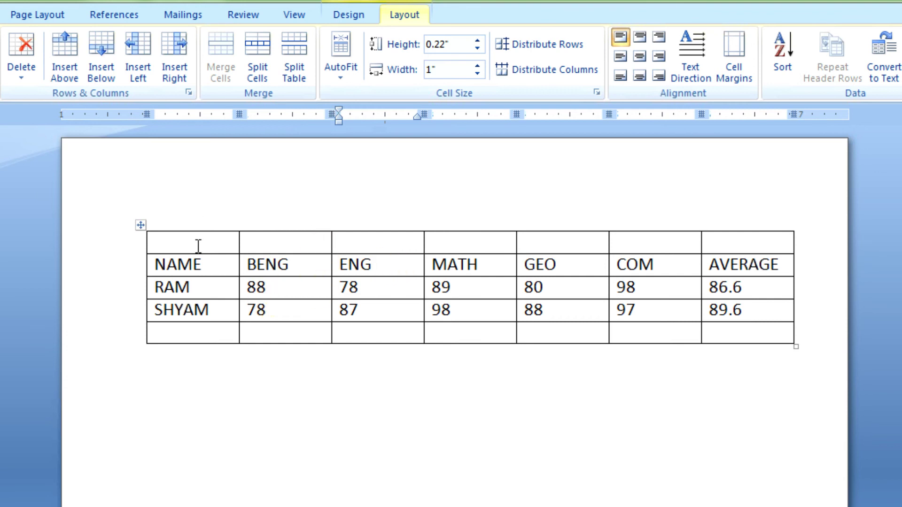
- Select the marks and averages, try right and left alignment, then settle on Align Center
mouse_move(251, 287)
left_mouse_down()
mouse_move(336, 314)
mouse_move(732, 310)
left_mouse_up()
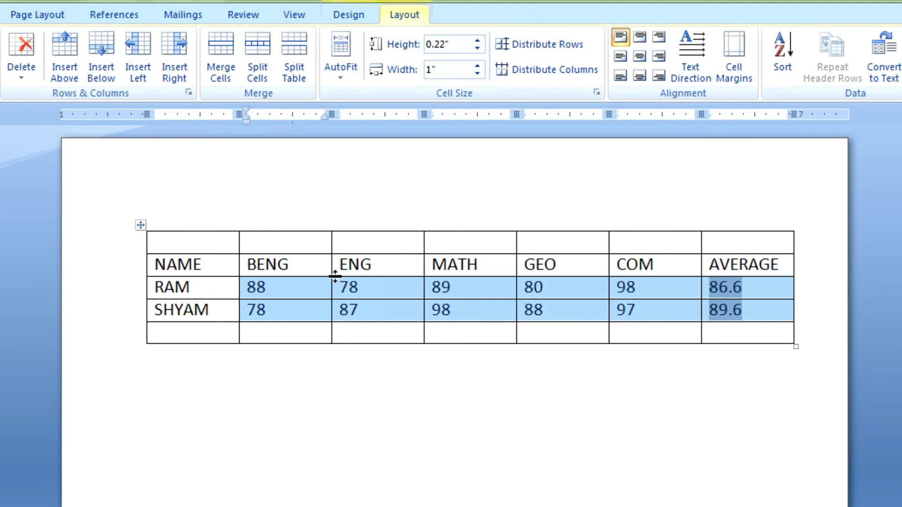
left_click(268, 288)
left_click(542, 361)
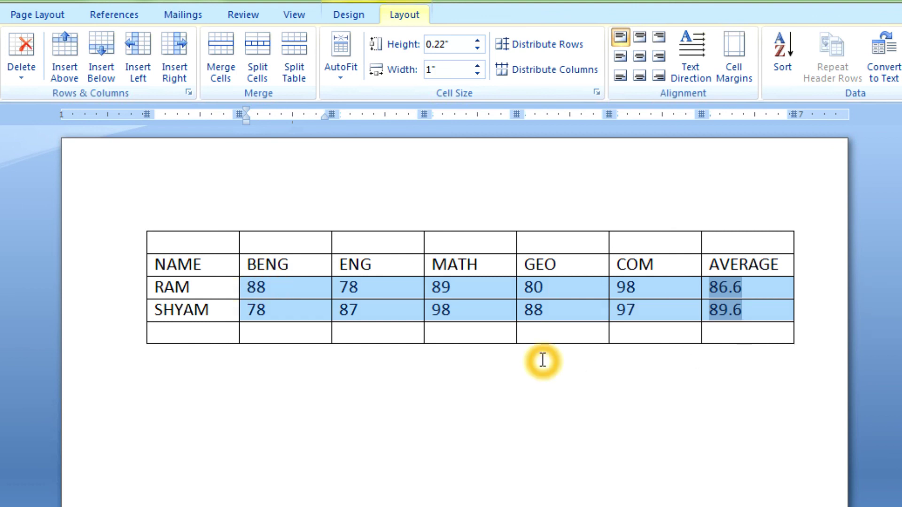
left_click(639, 56)
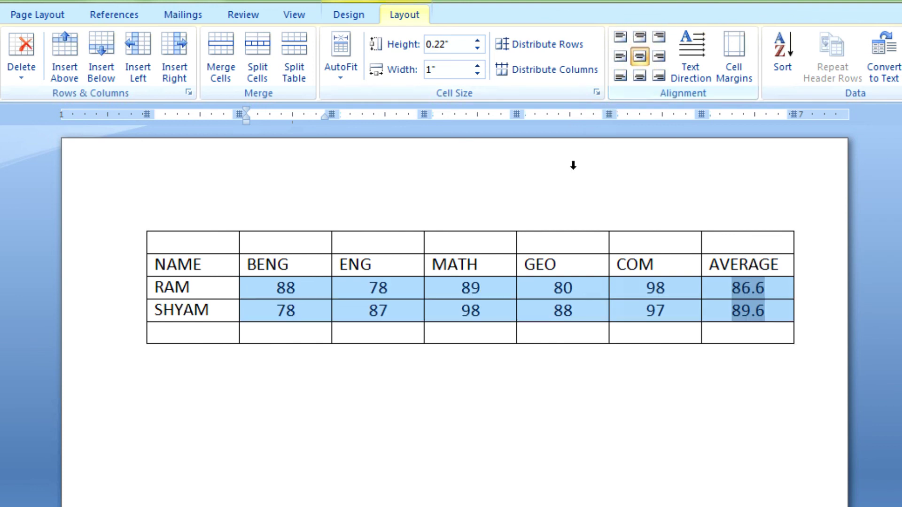
left_click(659, 56)
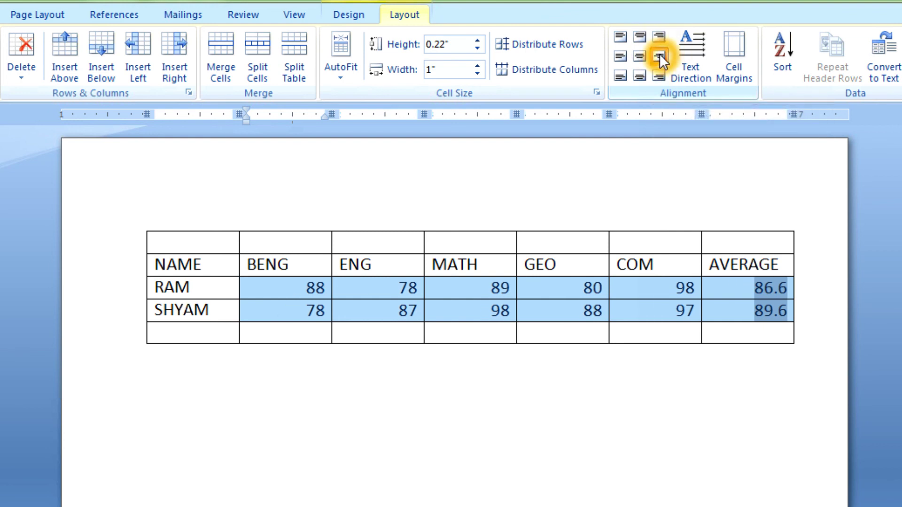
left_click(618, 58)
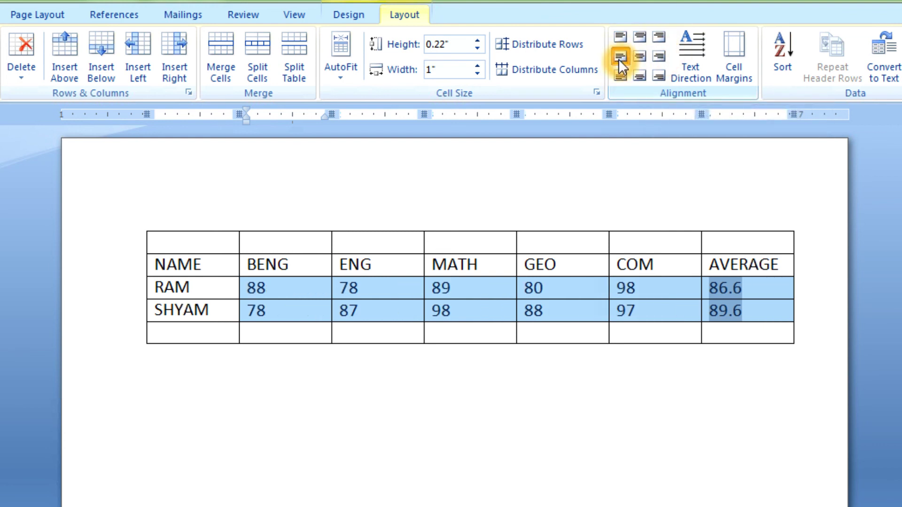
left_click(640, 57)
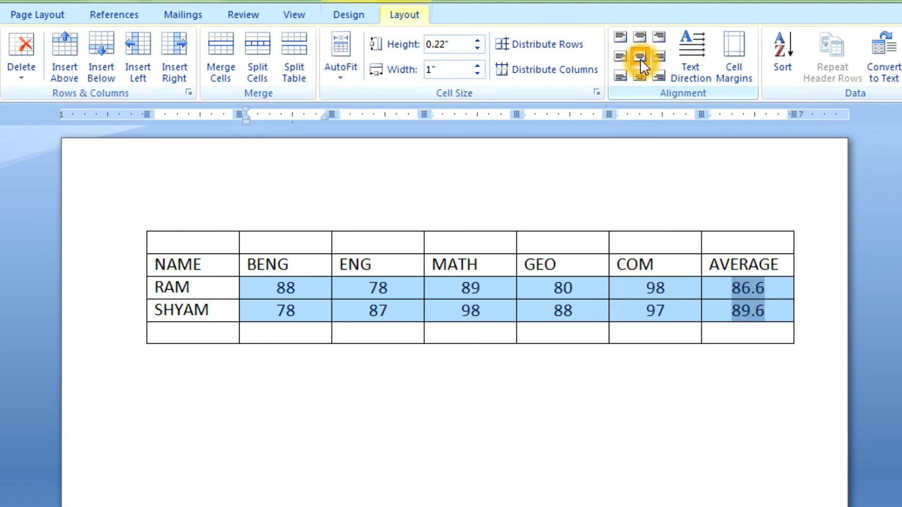
mouse_move(453, 288)
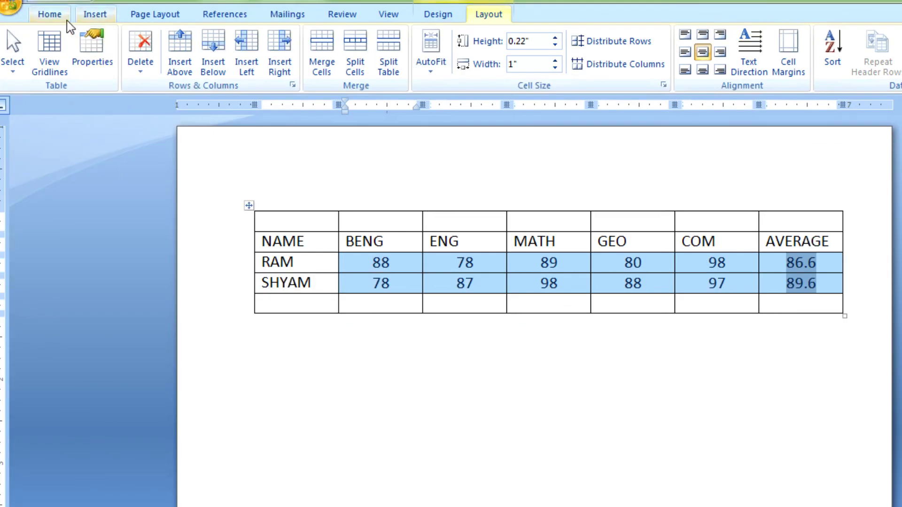
- Colour the selected score and average numbers red
left_click(51, 15)
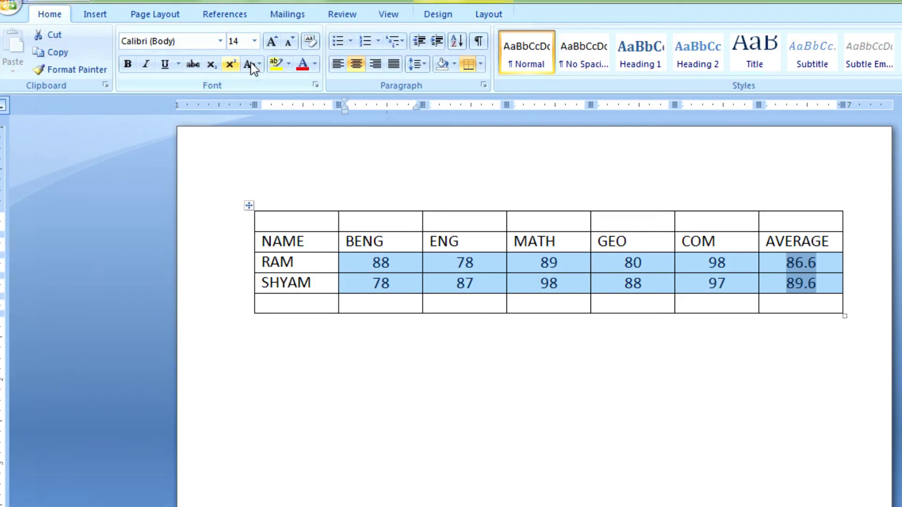
left_click(314, 66)
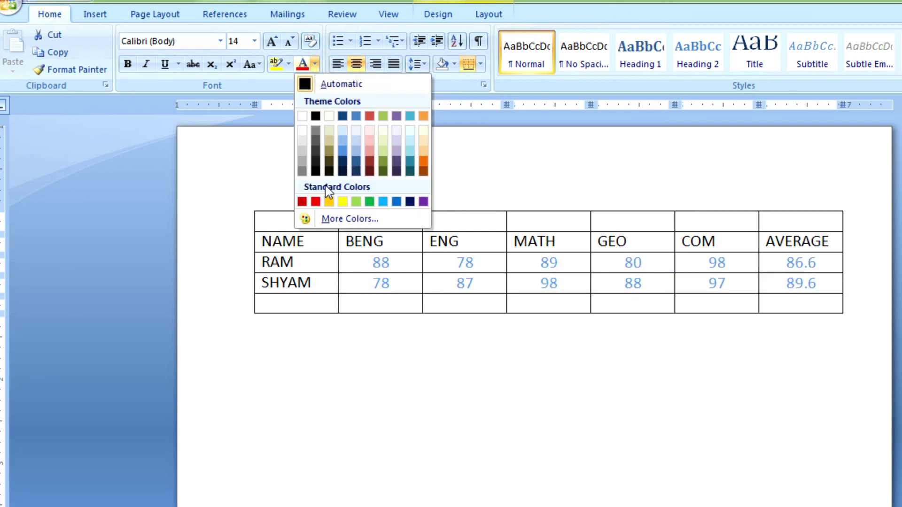
left_click(315, 201)
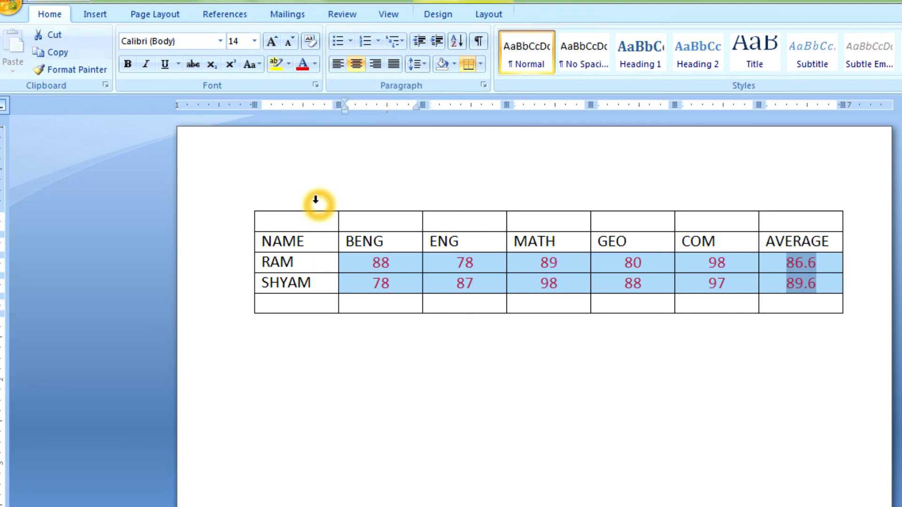
left_click(406, 266)
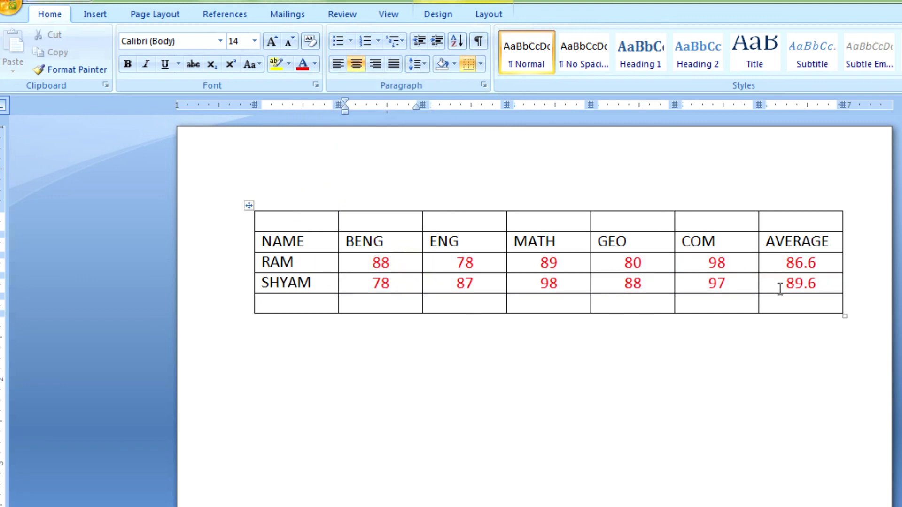
- Colour the header row text from NAME to AVERAGE green, leaving student names black
left_click_drag(836, 247, 277, 241)
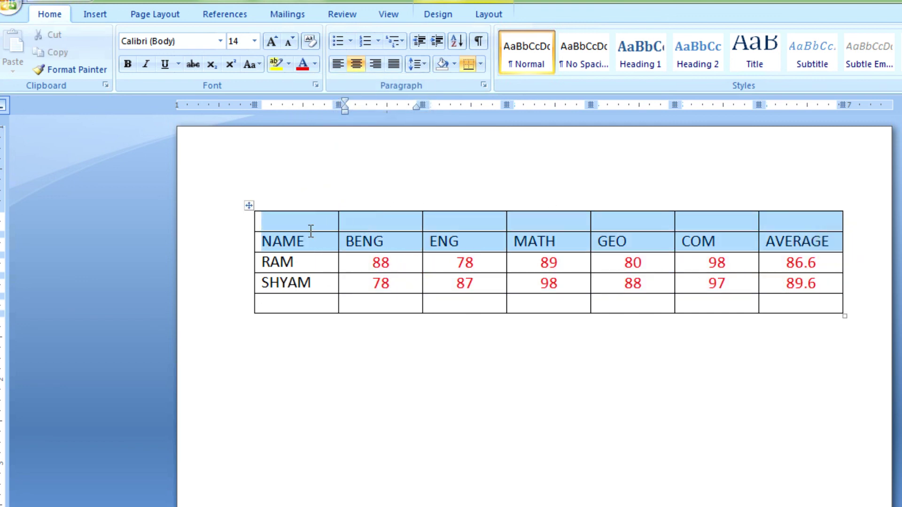
left_click(316, 216)
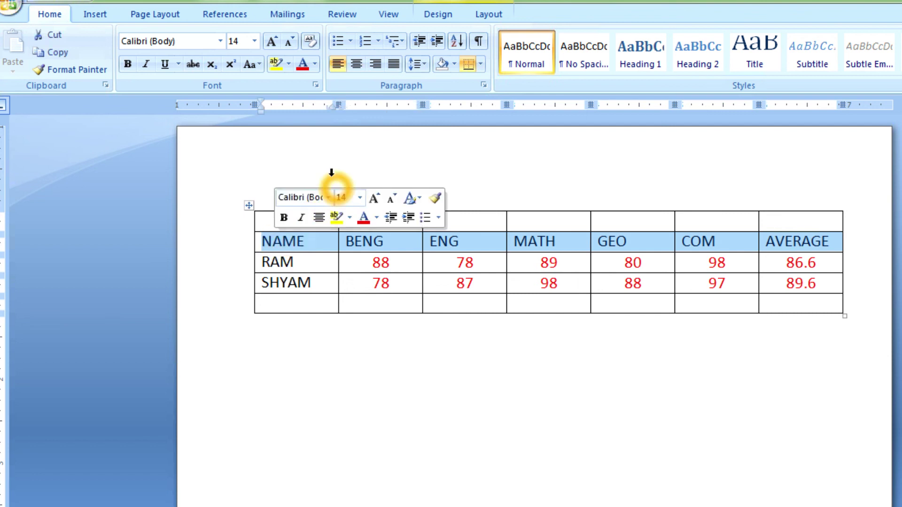
left_click(315, 64)
left_click(315, 65)
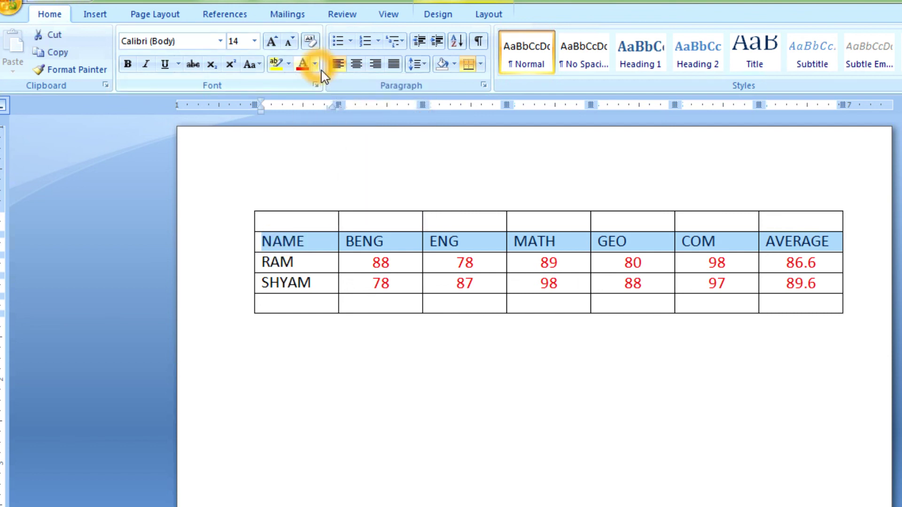
left_click(314, 65)
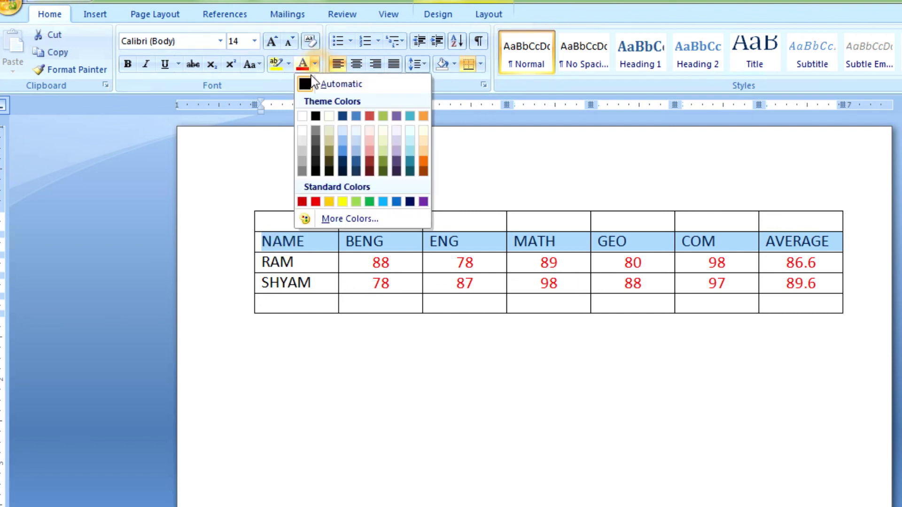
left_click(369, 202)
left_click(324, 268)
left_click_drag(318, 292, 268, 257)
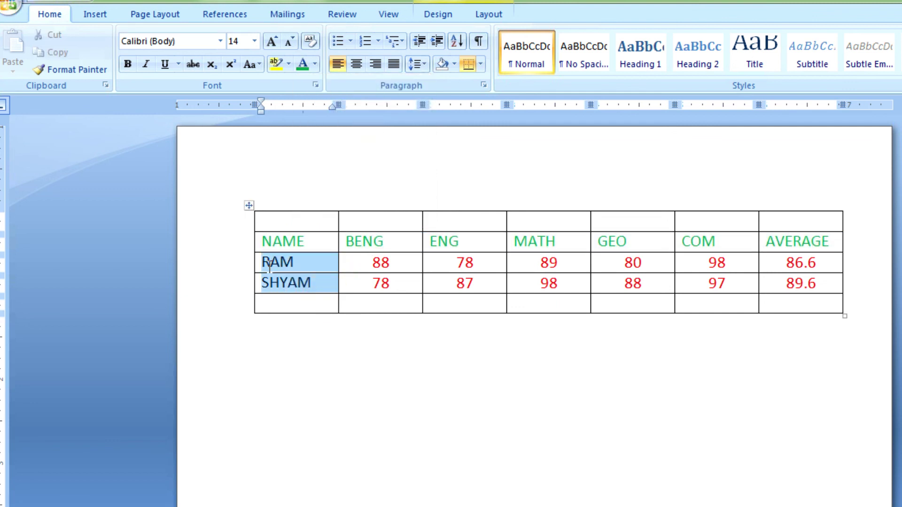
left_click(457, 283)
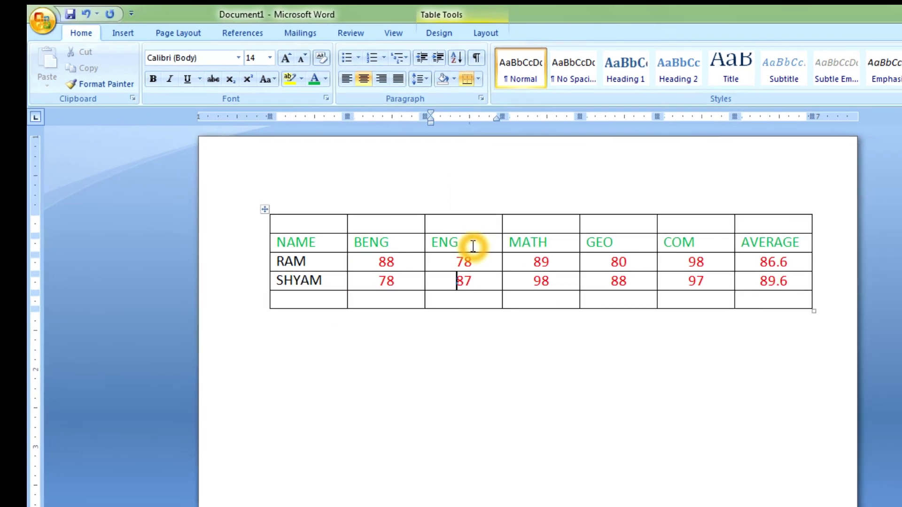